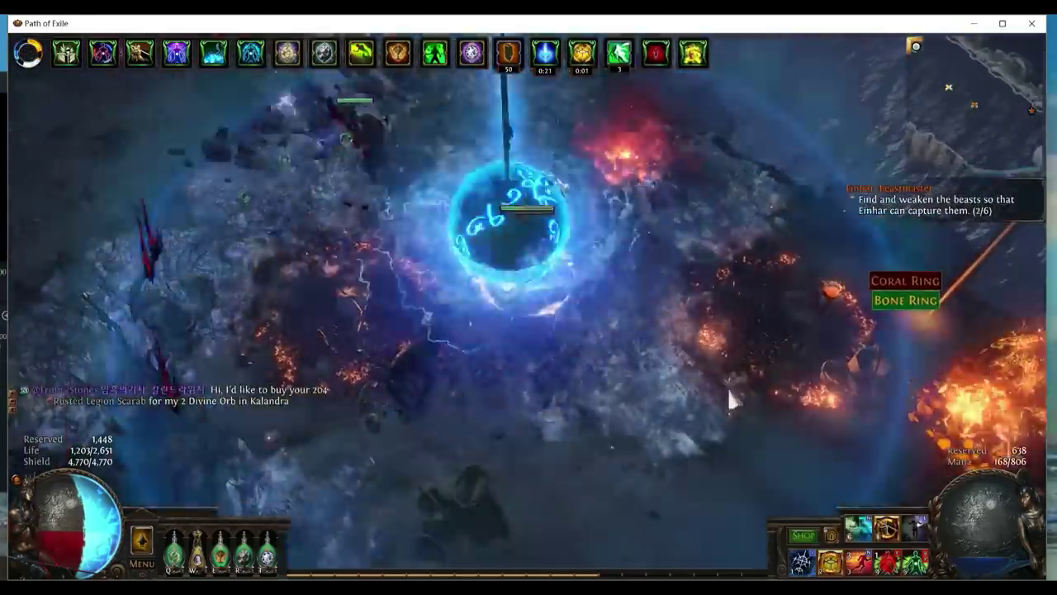
# Fight through the Atoll map, checking the area overlay along the way, and defeat the boss Puruna, the Challenger.
pyautogui.press('Tab')
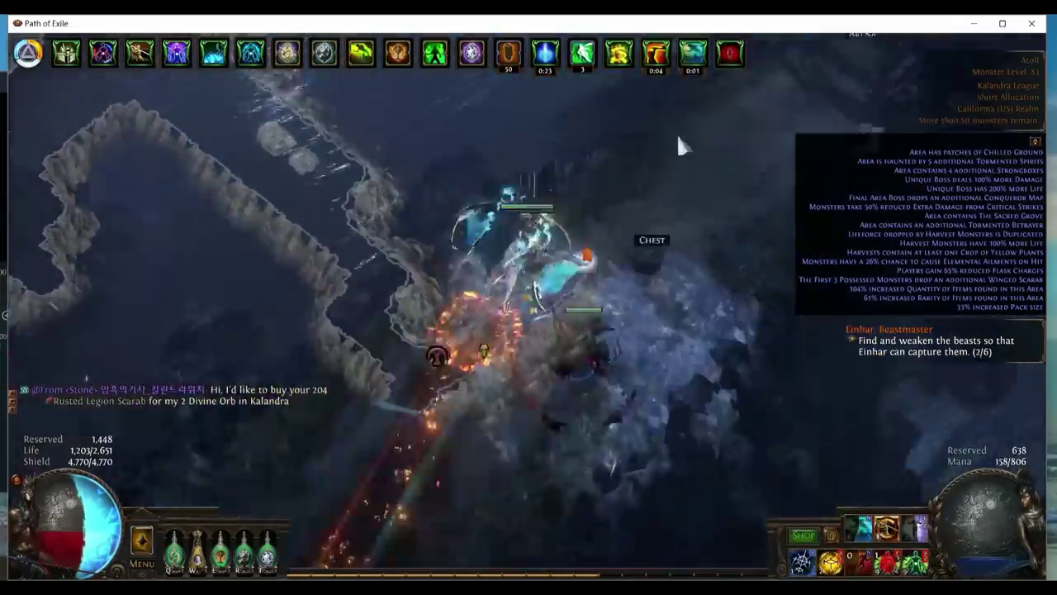
pyautogui.press('Tab')
pyautogui.press('Tab')
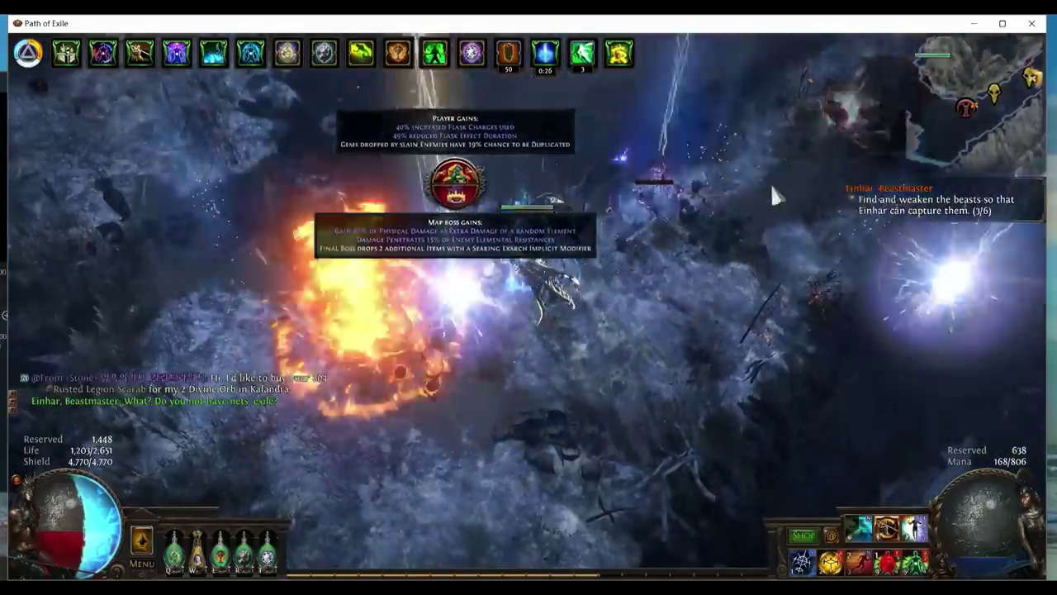
pyautogui.press('Tab')
pyautogui.click(568, 223)
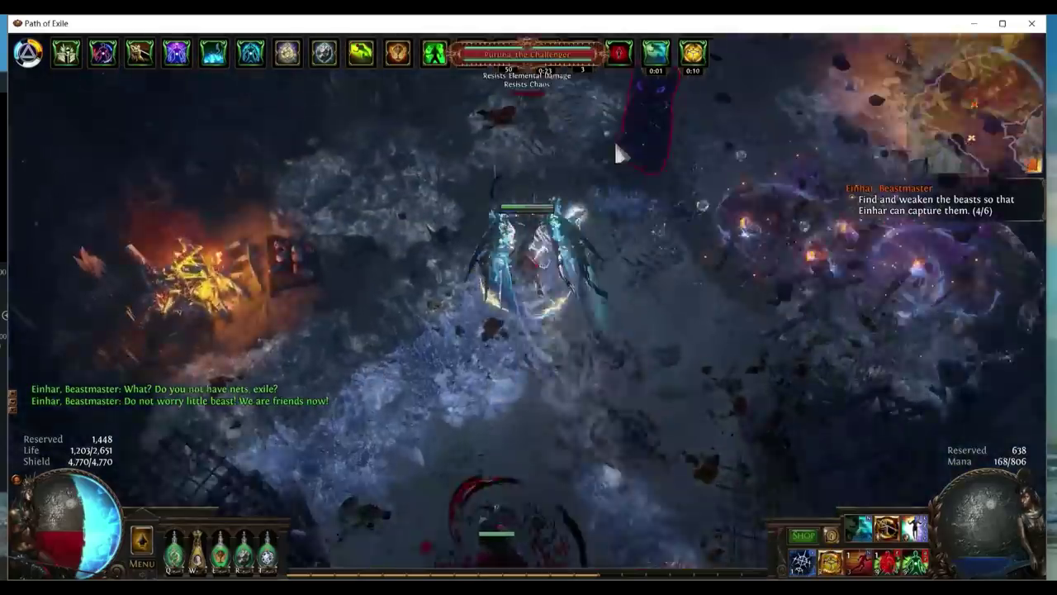
pyautogui.moveTo(618, 153)
pyautogui.mouseDown()
pyautogui.moveTo(540, 165)
pyautogui.moveTo(415, 318)
pyautogui.moveTo(387, 220)
pyautogui.moveTo(427, 174)
pyautogui.mouseUp()
pyautogui.click(334, 213)
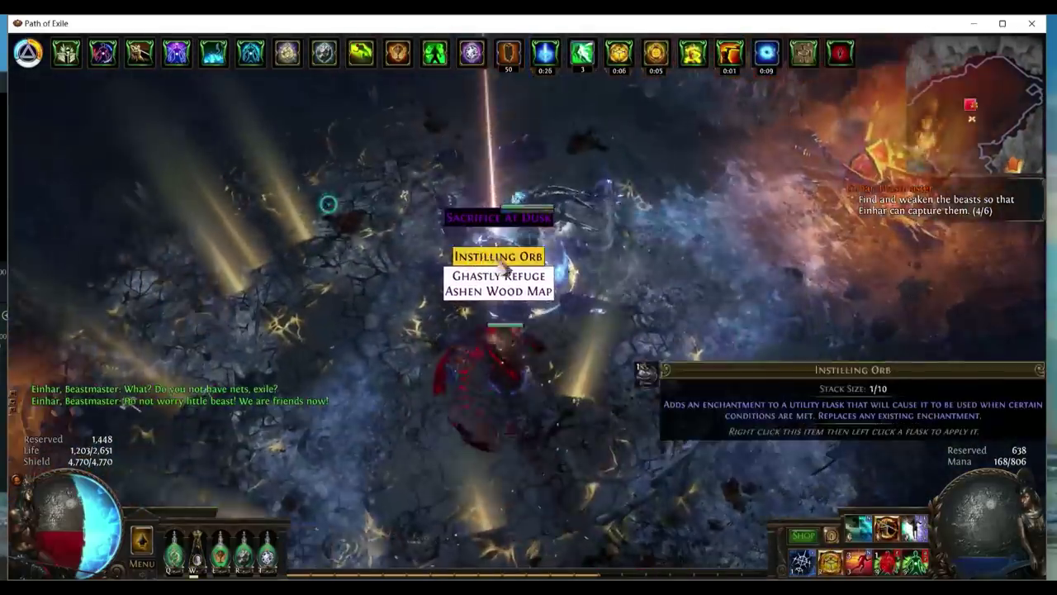
# Collect the dropped Instilling Orb and Ghastly Refuge Ashen Wood Map, and return to the Ghost-lit Graveyard Hideout.
pyautogui.click(495, 255)
pyautogui.click(496, 279)
pyautogui.press('i')
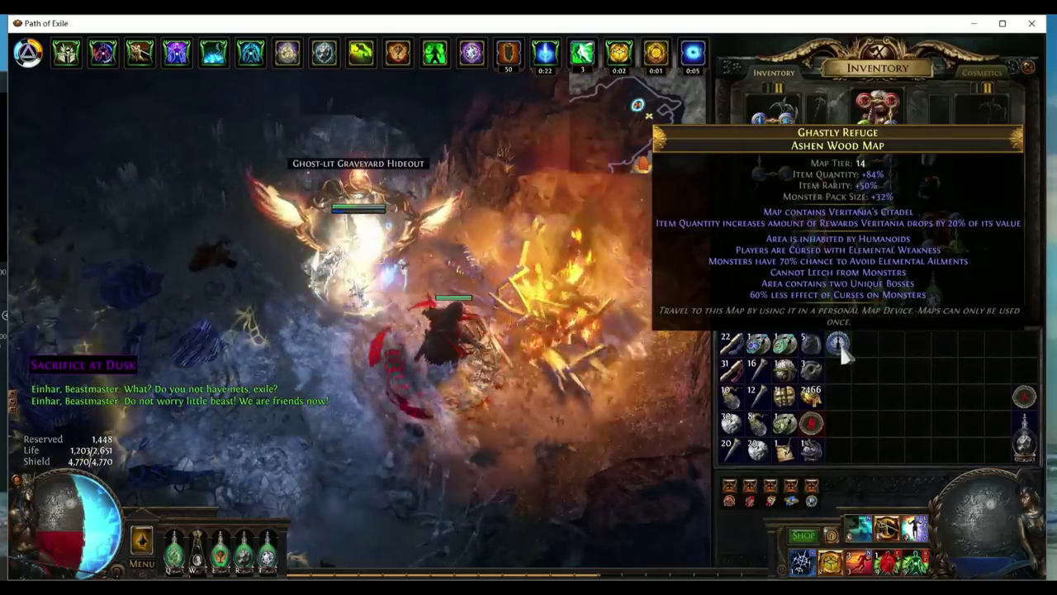
pyautogui.press('i')
pyautogui.click(558, 312)
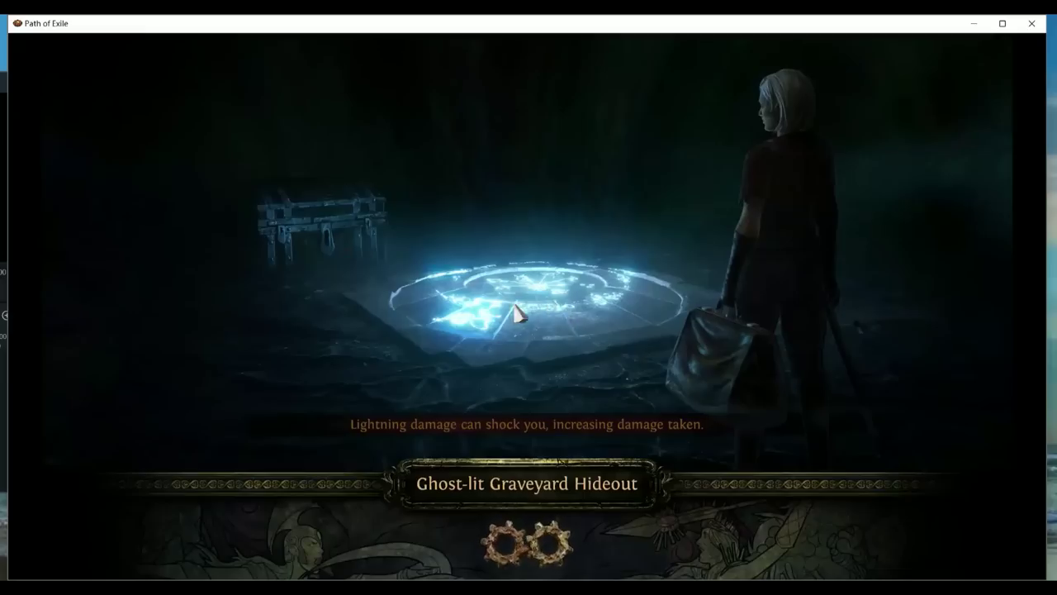
pyautogui.press('e')
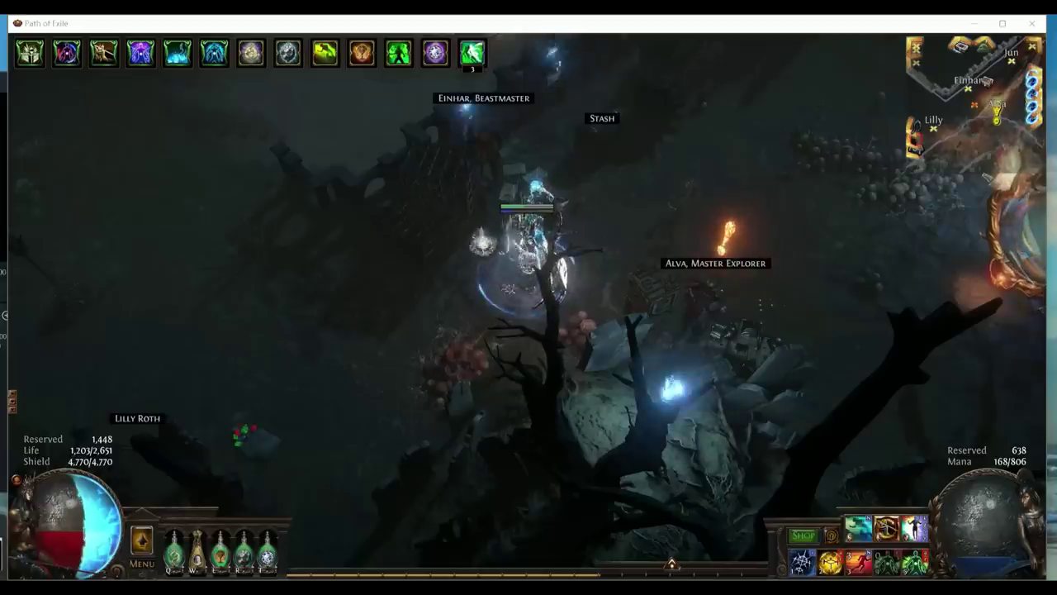
# Switch to the POE strat spreadsheet in Google Sheets and examine the loot screenshot beside the tables.
pyautogui.hotkey('alt', 'Tab')
pyautogui.click(124, 40)
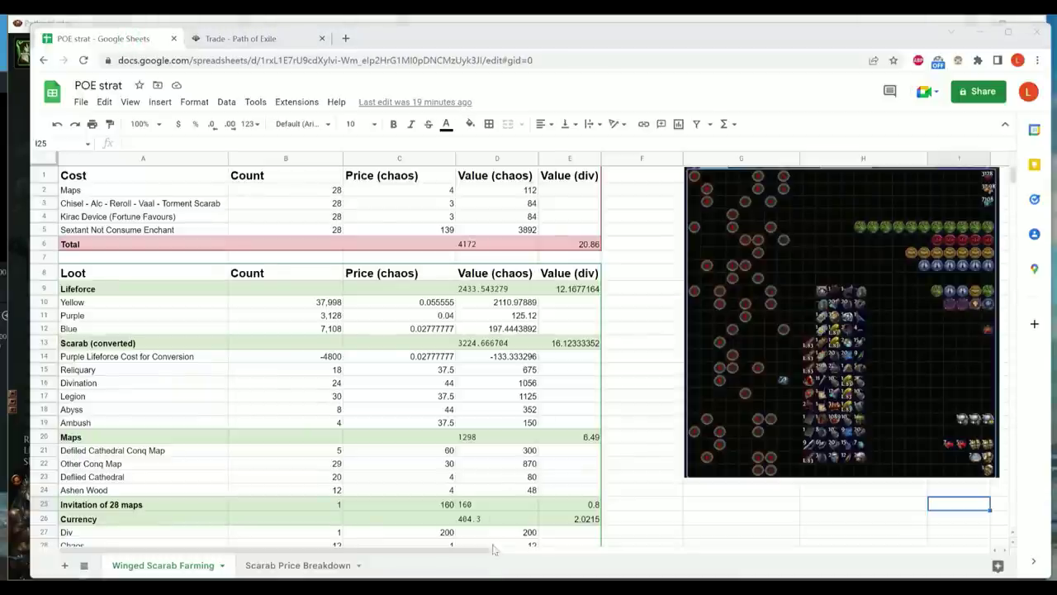
pyautogui.click(816, 219)
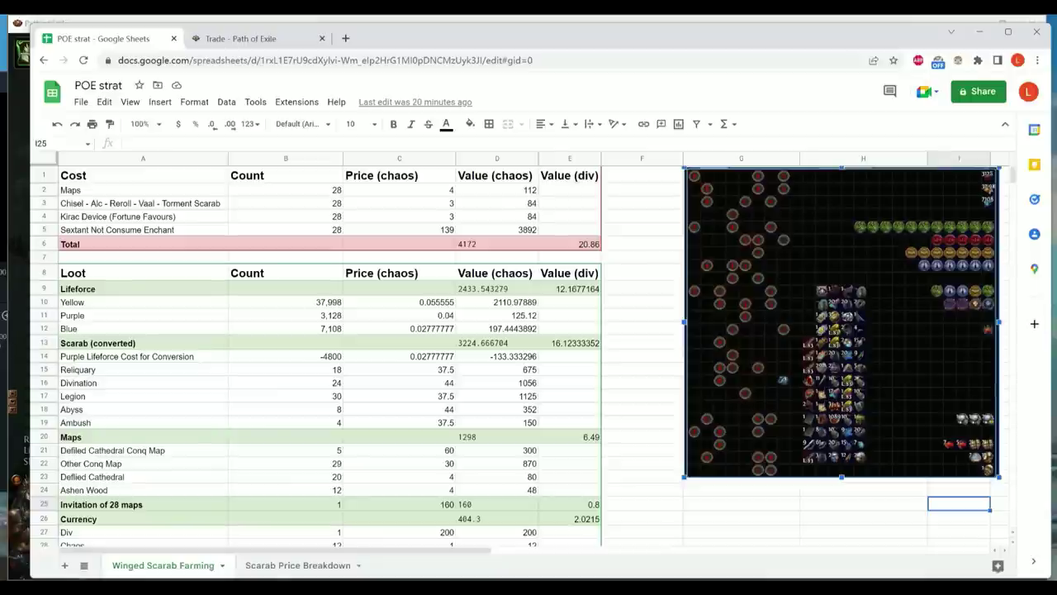
# Review the Cost table's item prices and its total in chaos and div.
pyautogui.click(103, 176)
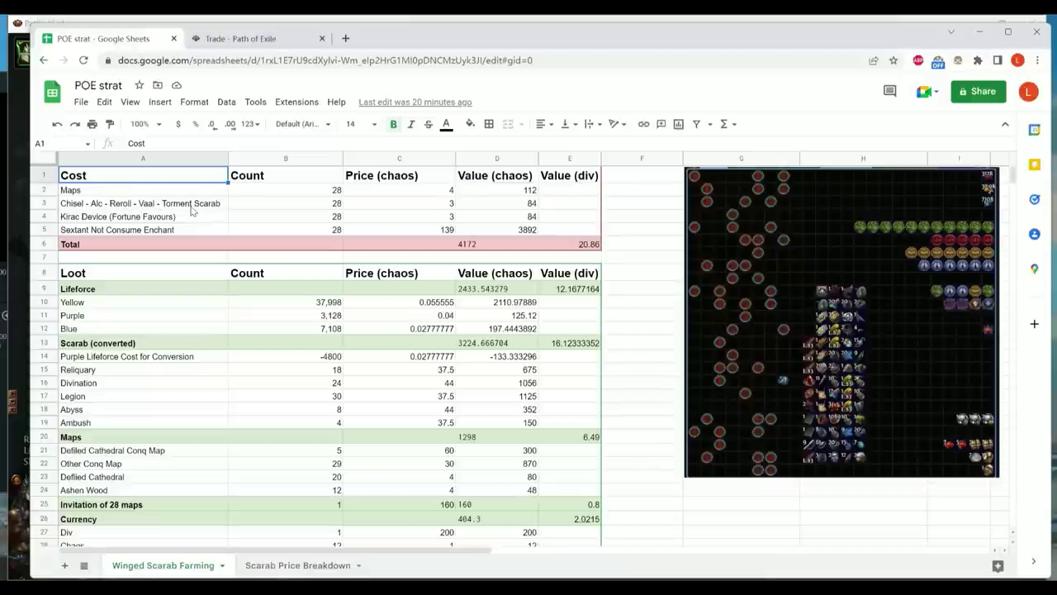
pyautogui.click(441, 207)
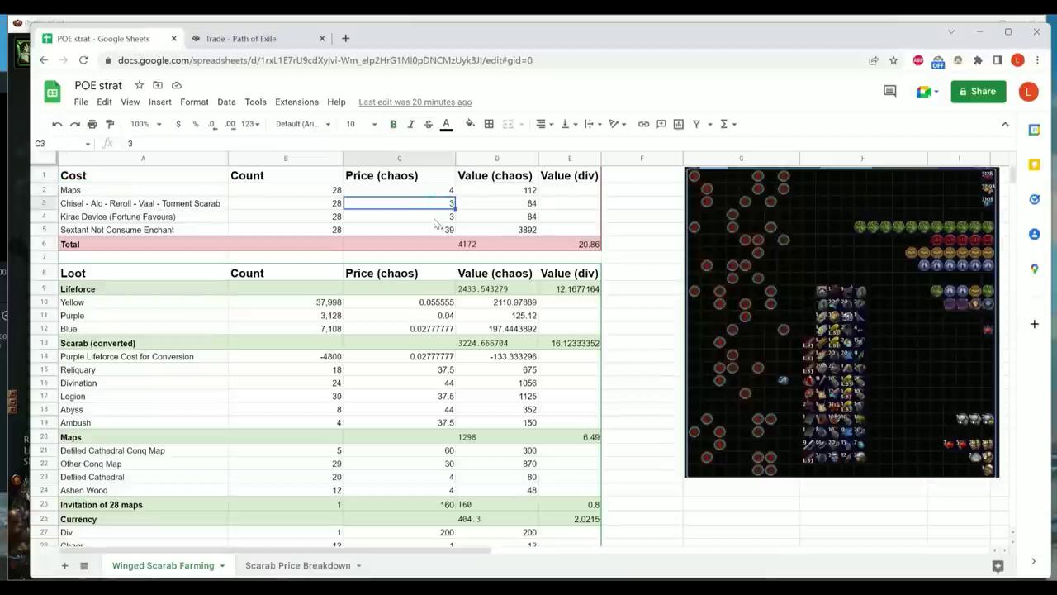
pyautogui.click(435, 219)
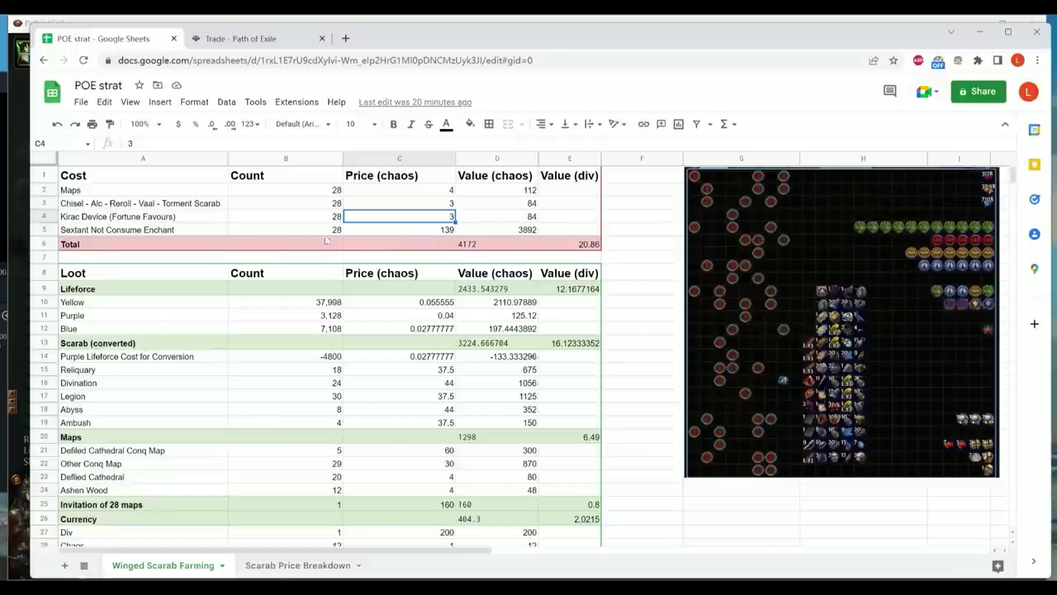
pyautogui.click(419, 232)
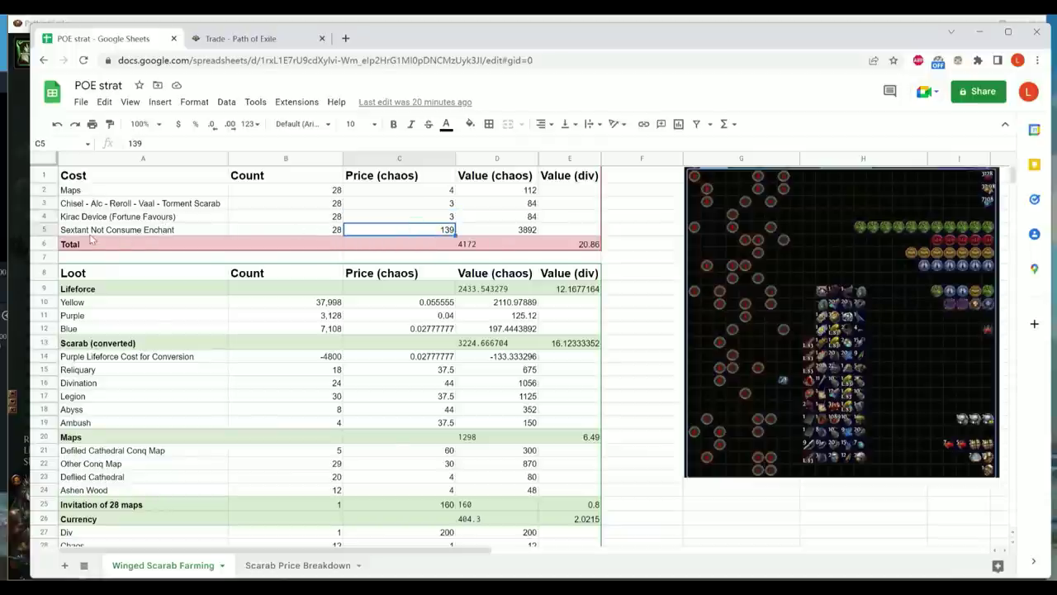
pyautogui.click(488, 249)
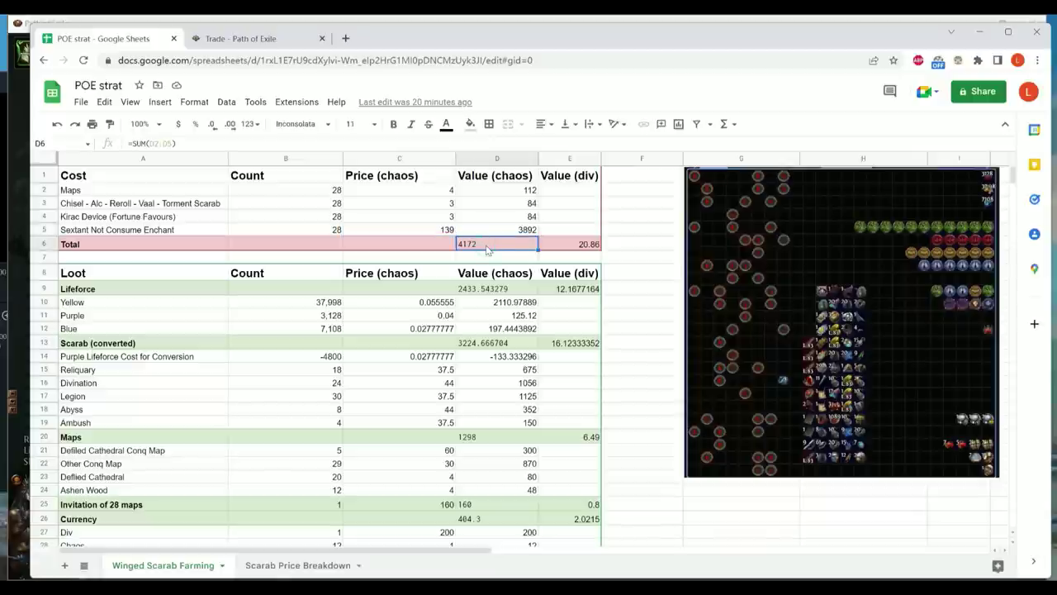
pyautogui.click(576, 248)
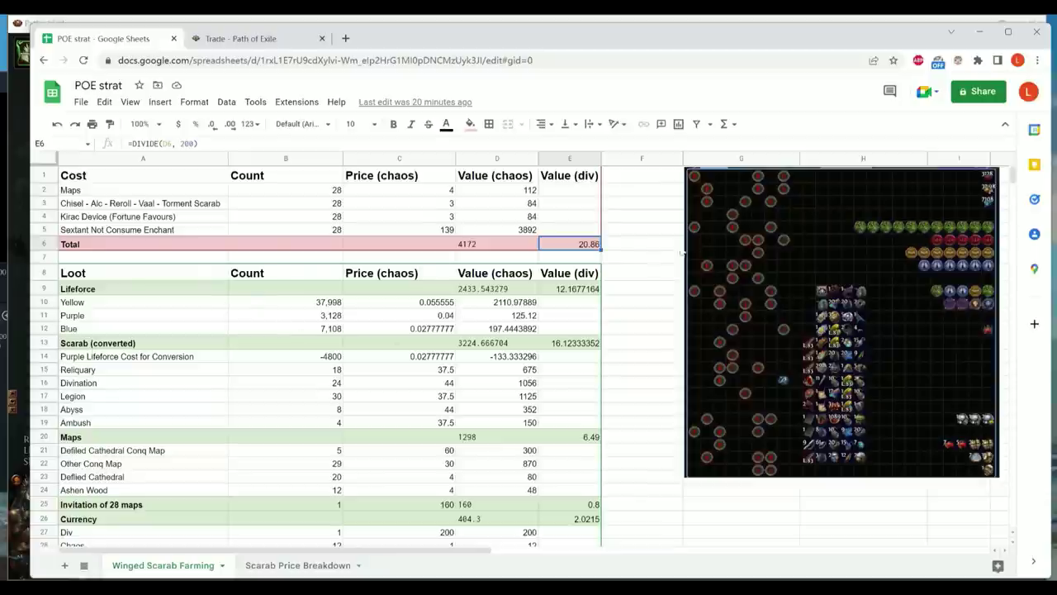
# Review the Lifeforce section's value in div and the counts of yellow, purple and blue lifeforce.
pyautogui.click(104, 291)
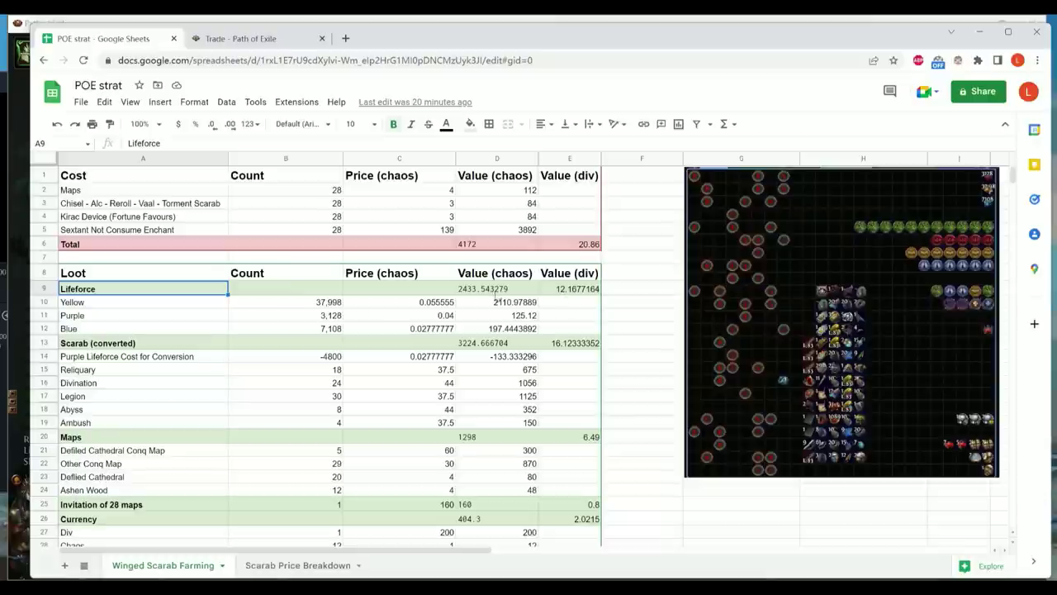
pyautogui.click(568, 291)
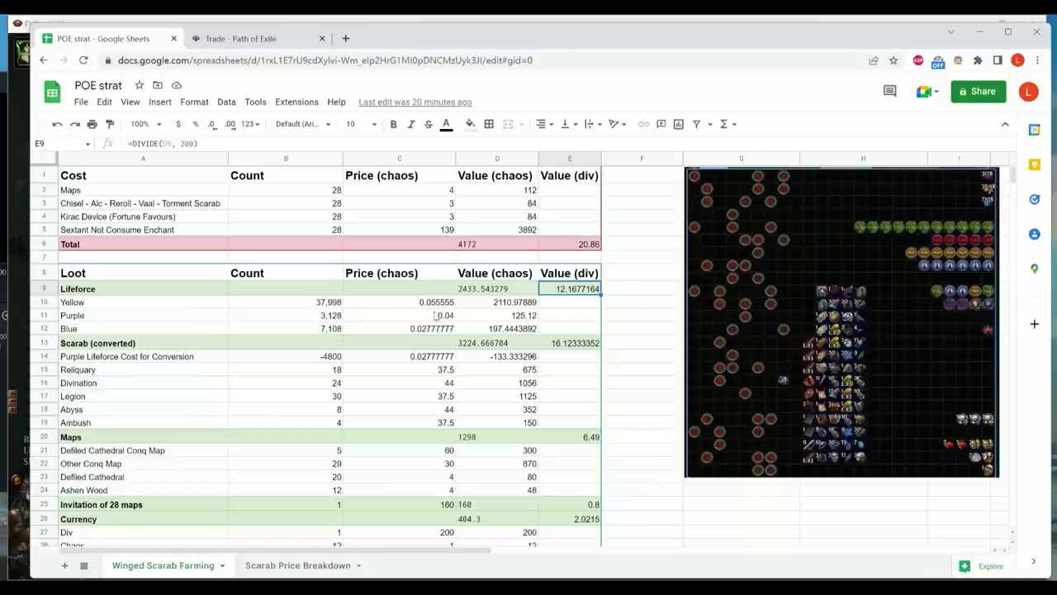
pyautogui.click(310, 303)
pyautogui.click(313, 316)
pyautogui.click(317, 328)
pyautogui.click(319, 304)
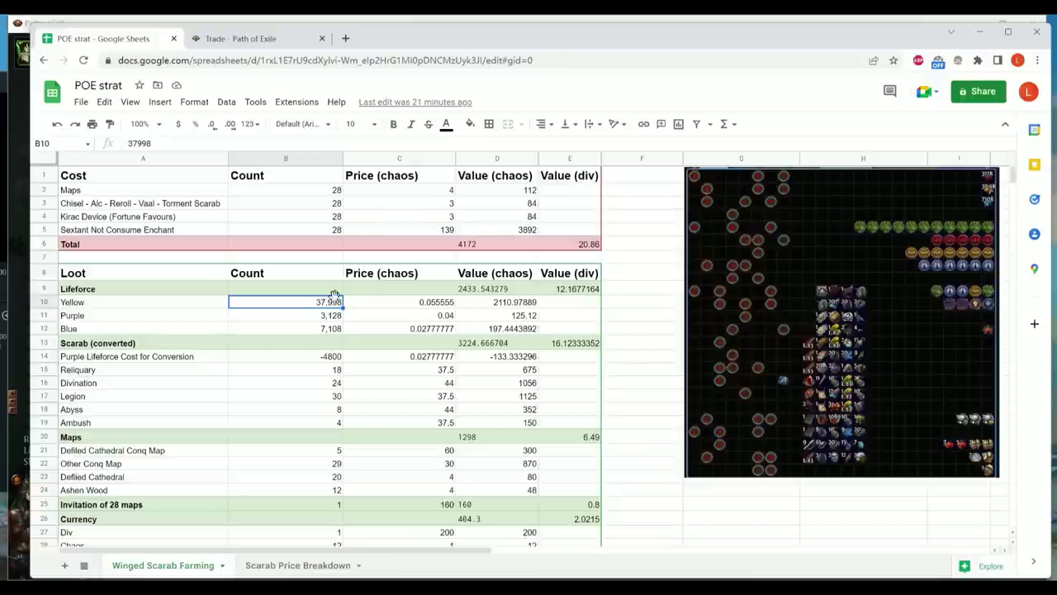
pyautogui.click(583, 291)
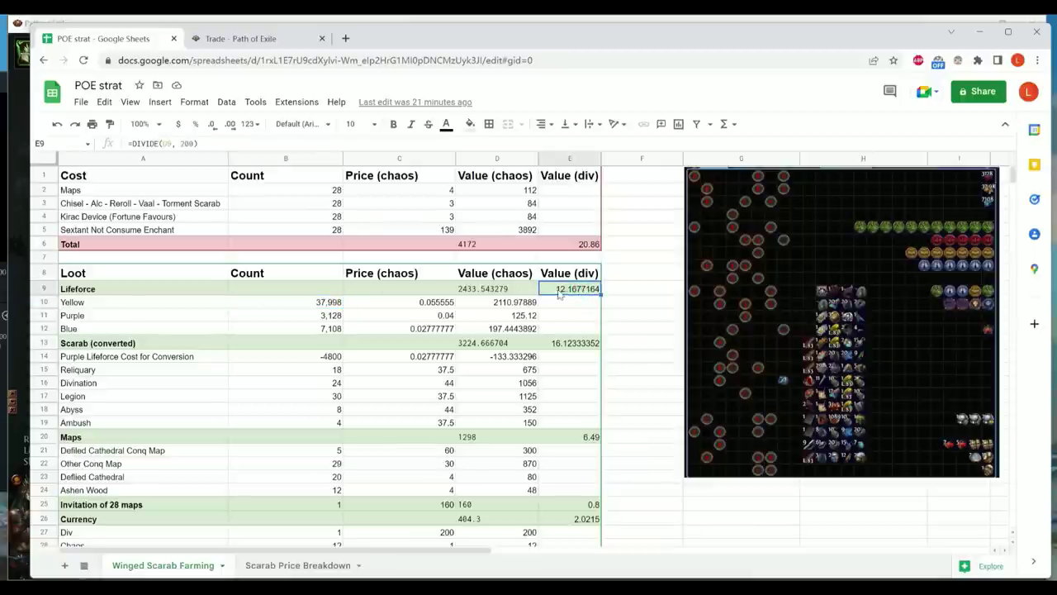
# Examine the Scarab (converted) section's div value and its scarab types from Reliquary to Ambush.
pyautogui.click(579, 345)
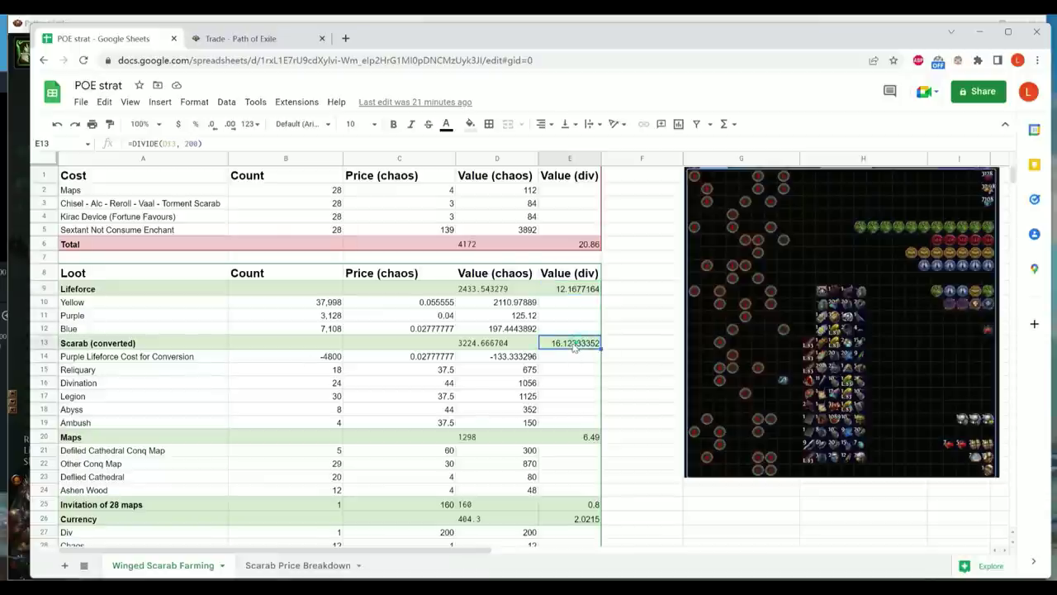
pyautogui.click(109, 346)
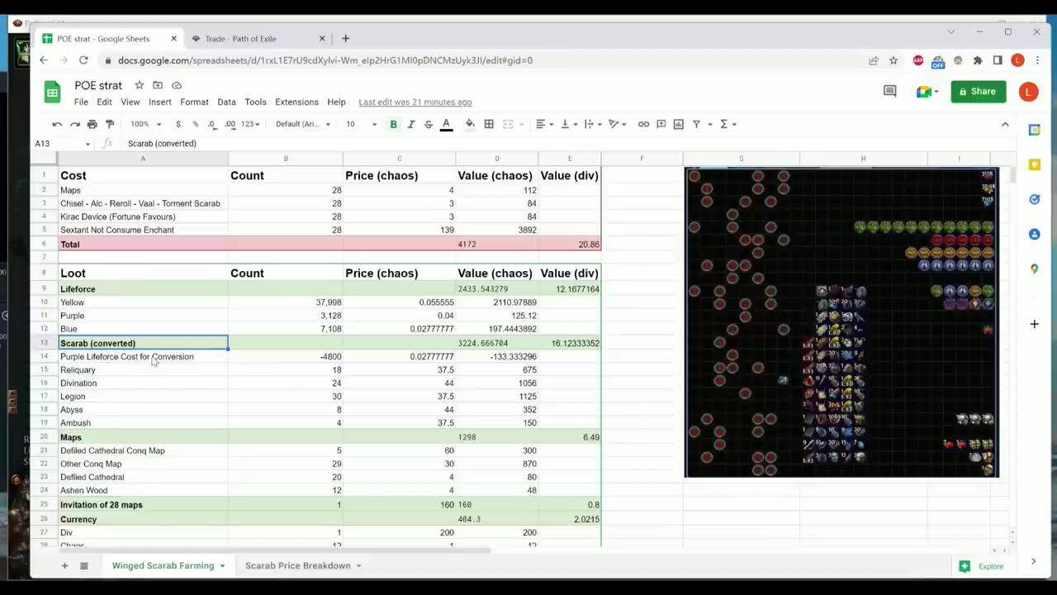
pyautogui.click(90, 374)
pyautogui.click(90, 384)
pyautogui.click(89, 396)
pyautogui.click(90, 410)
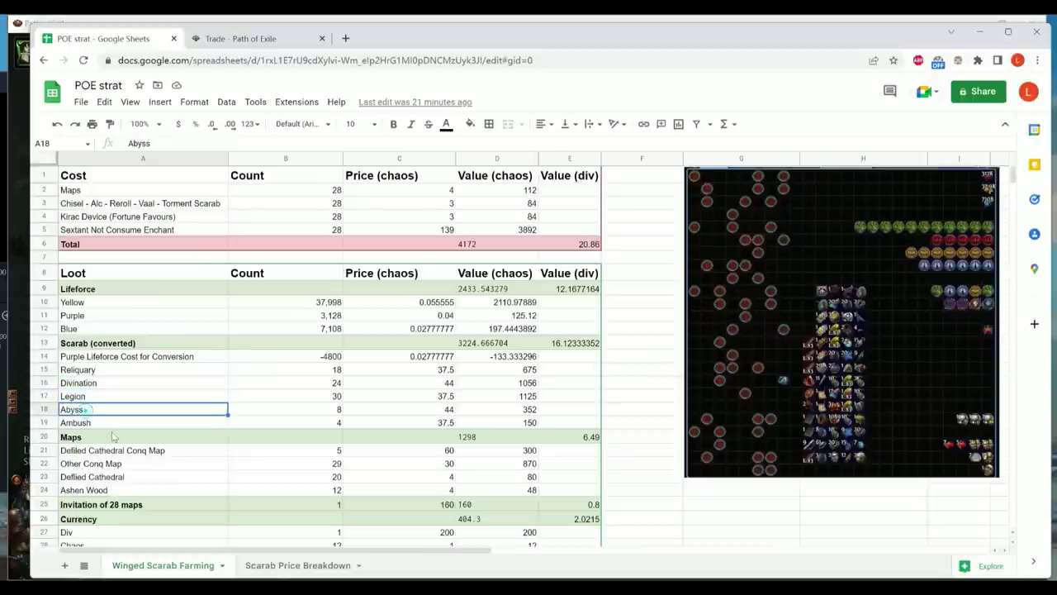
pyautogui.click(93, 423)
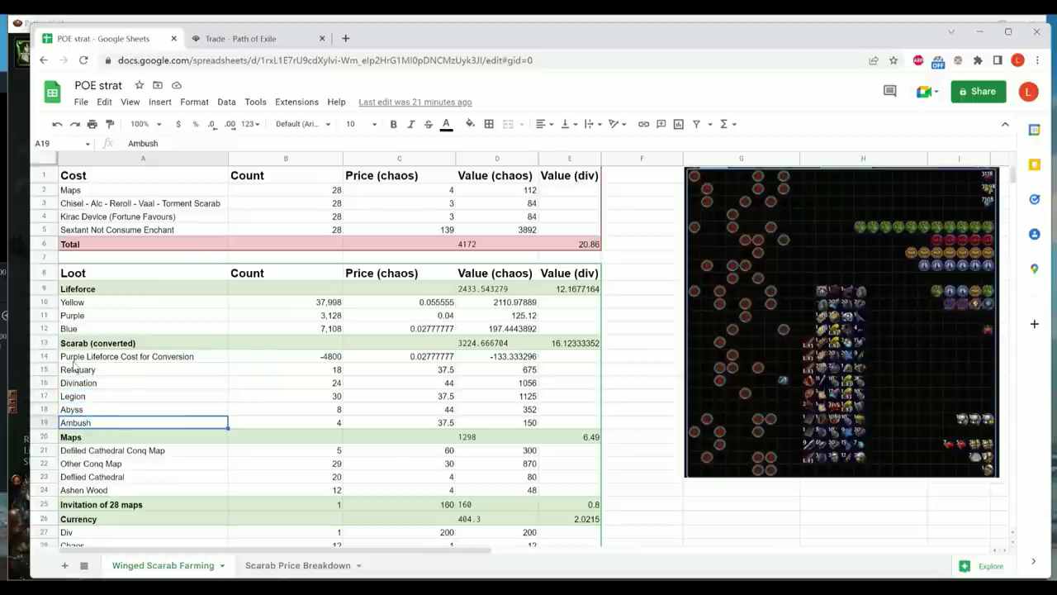
# Check the purple lifeforce conversion cost and compare the Scarab (converted) section with Lifeforce.
pyautogui.click(105, 358)
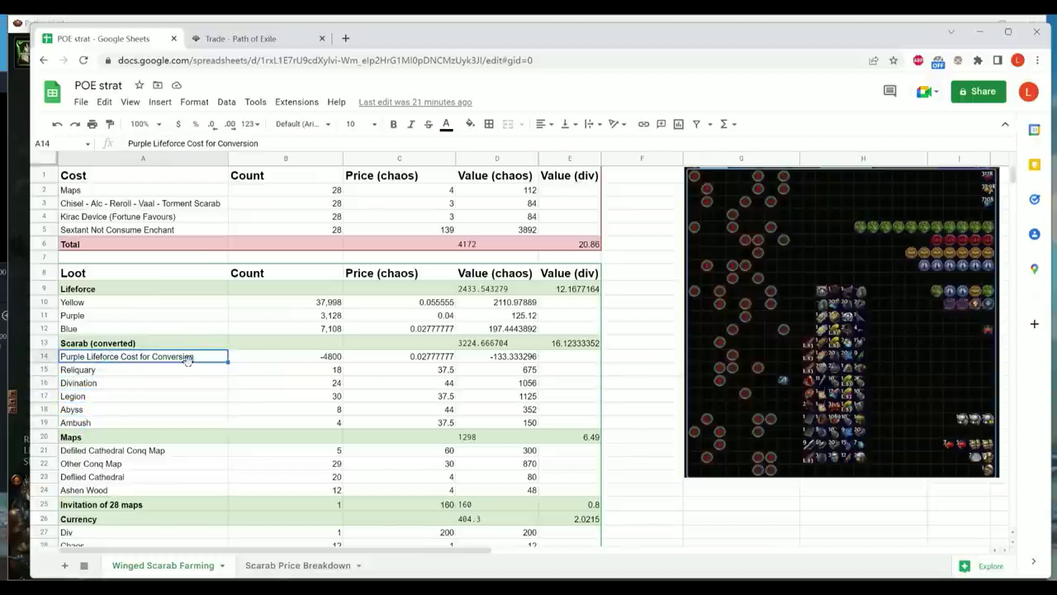
pyautogui.click(322, 359)
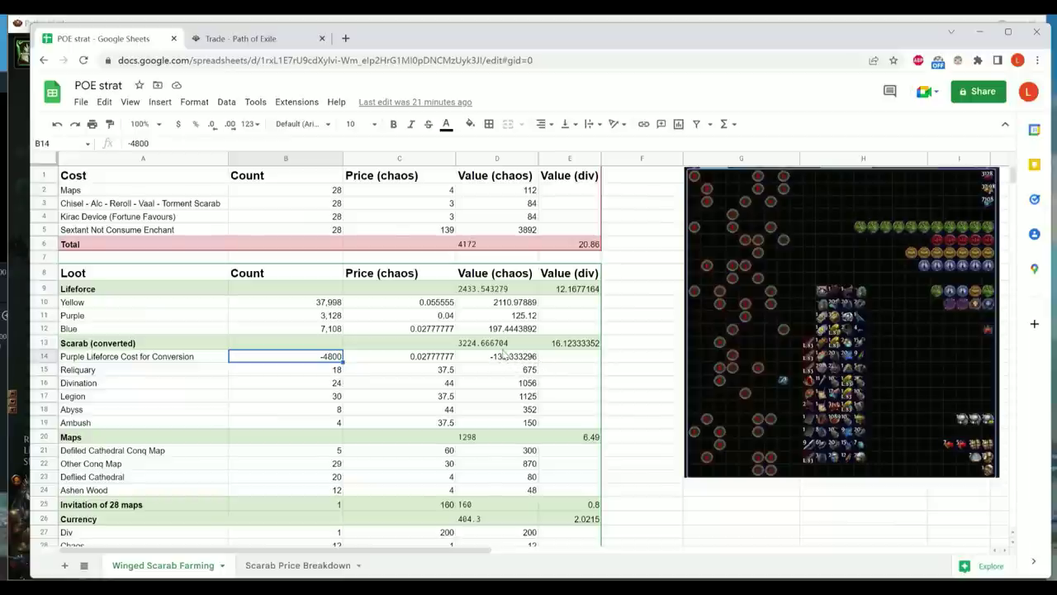
pyautogui.click(565, 346)
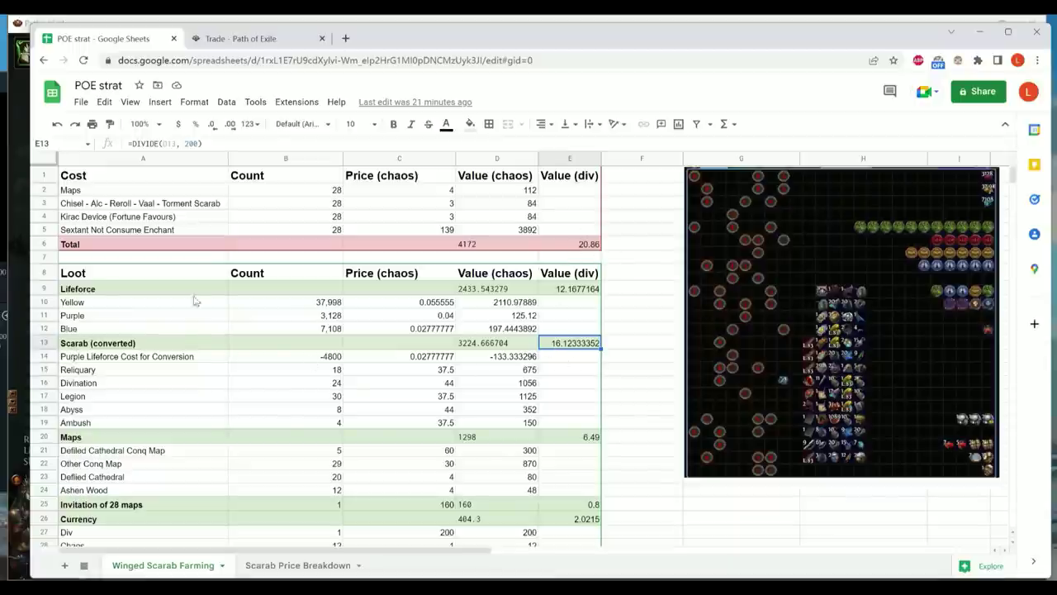
pyautogui.click(85, 290)
pyautogui.click(105, 341)
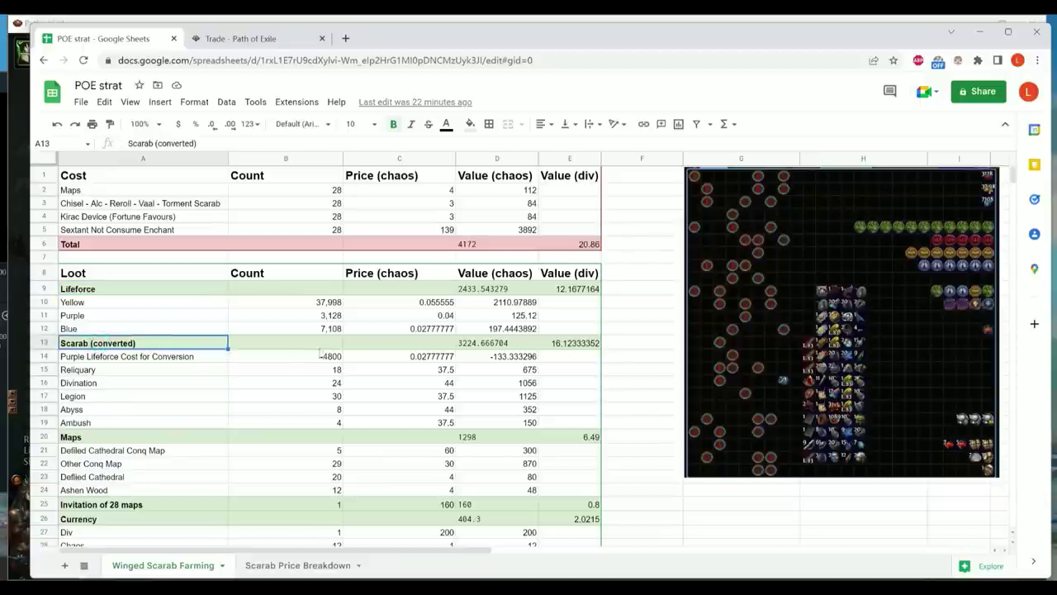
# Examine the price and chaos value of the Defiled Cathedral Conq Map in the Maps section.
pyautogui.scroll(-1, 334, 406)
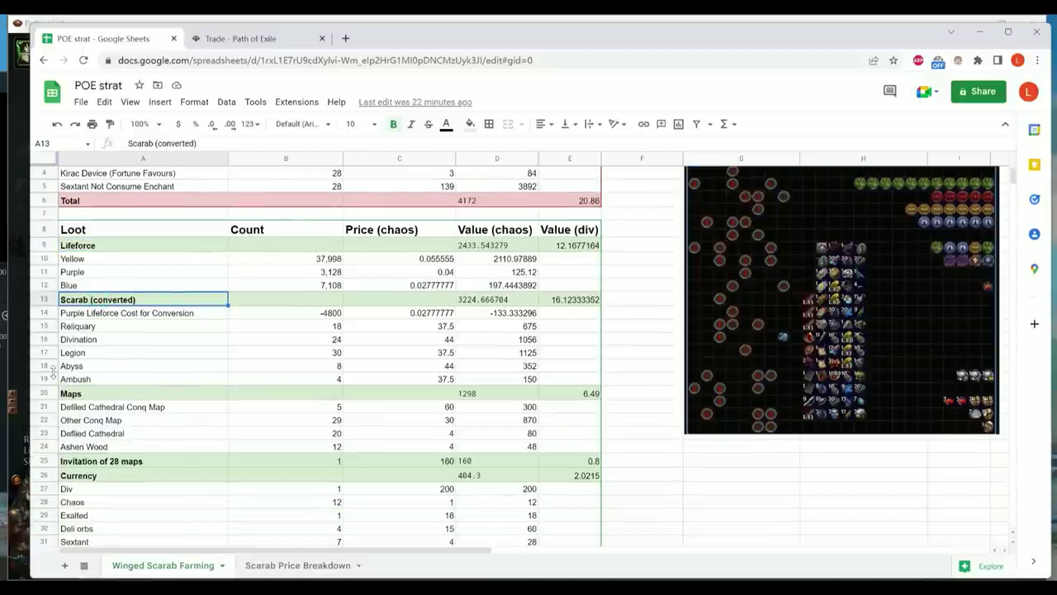
pyautogui.click(81, 394)
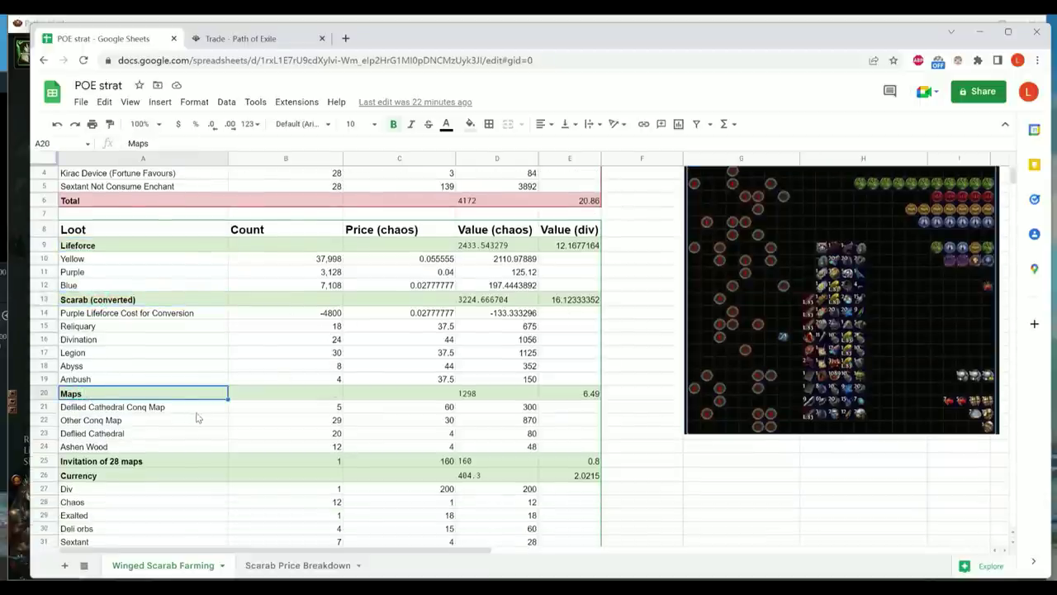
pyautogui.click(147, 409)
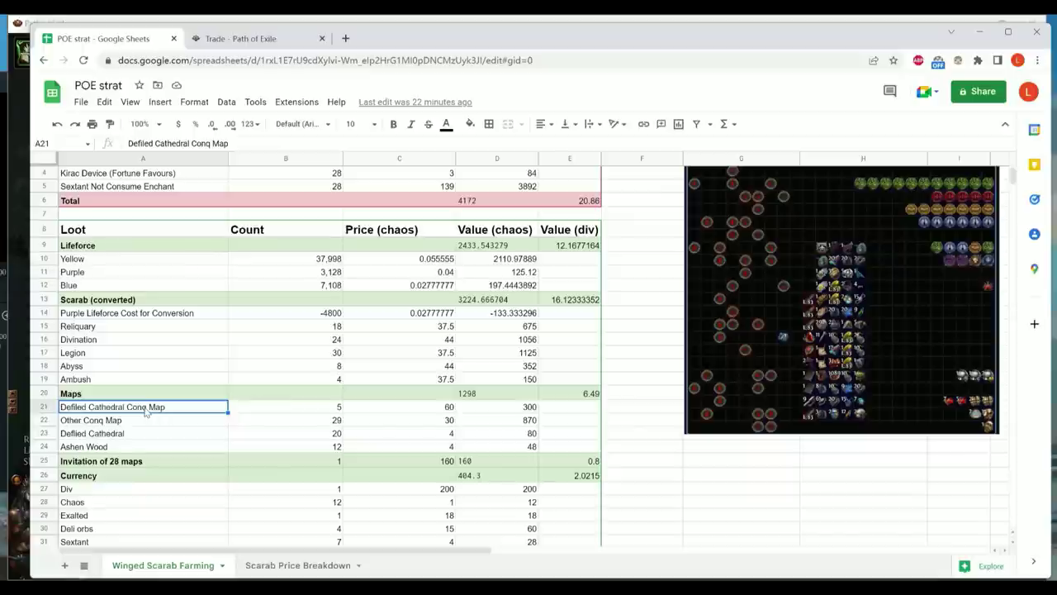
pyautogui.click(438, 410)
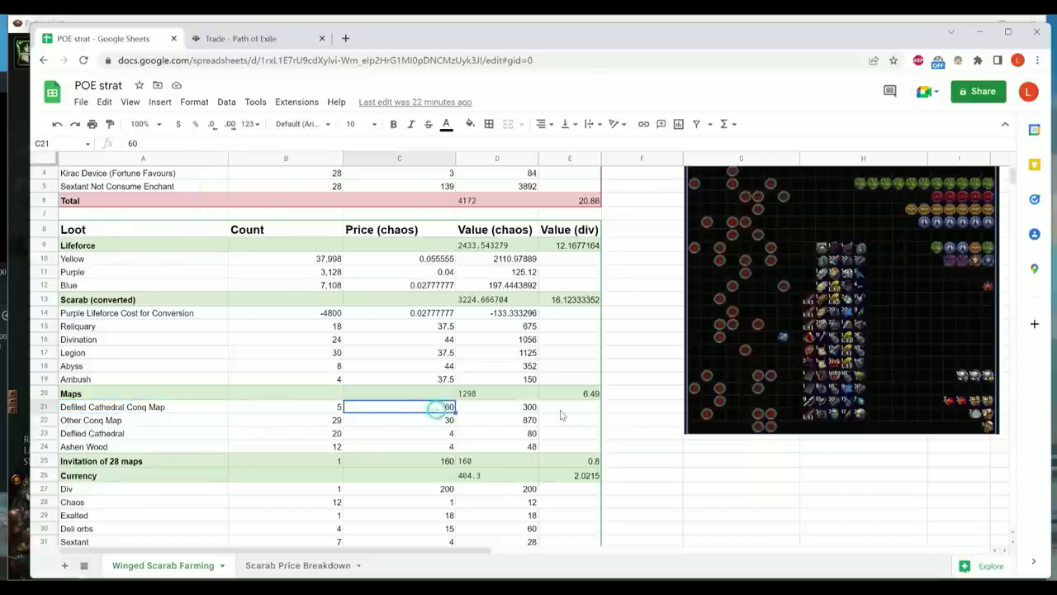
pyautogui.press('Left')
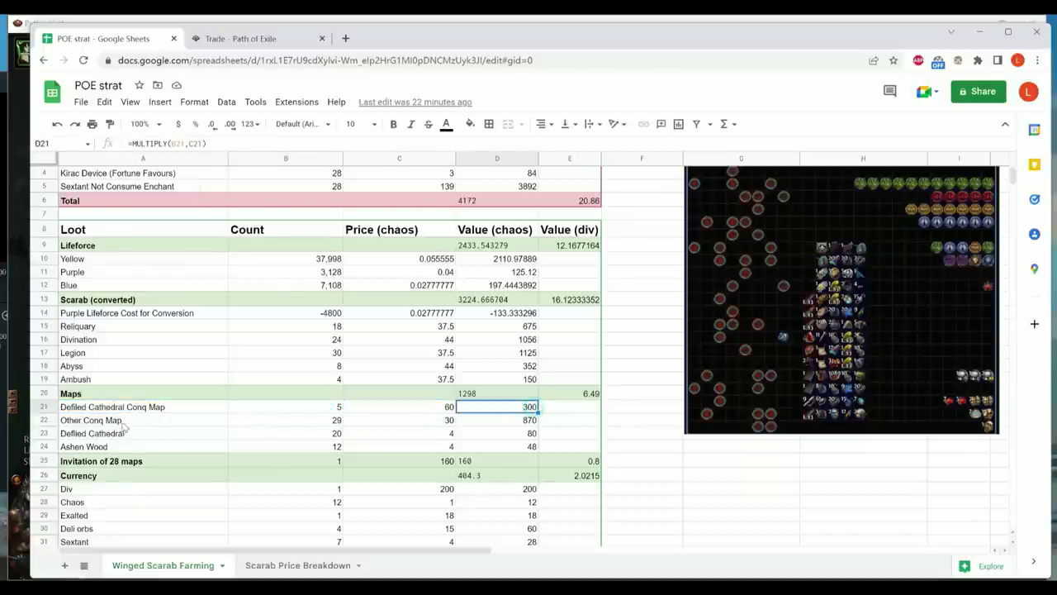
# Examine the count and chaos price of the Other Conq Map row.
pyautogui.click(111, 424)
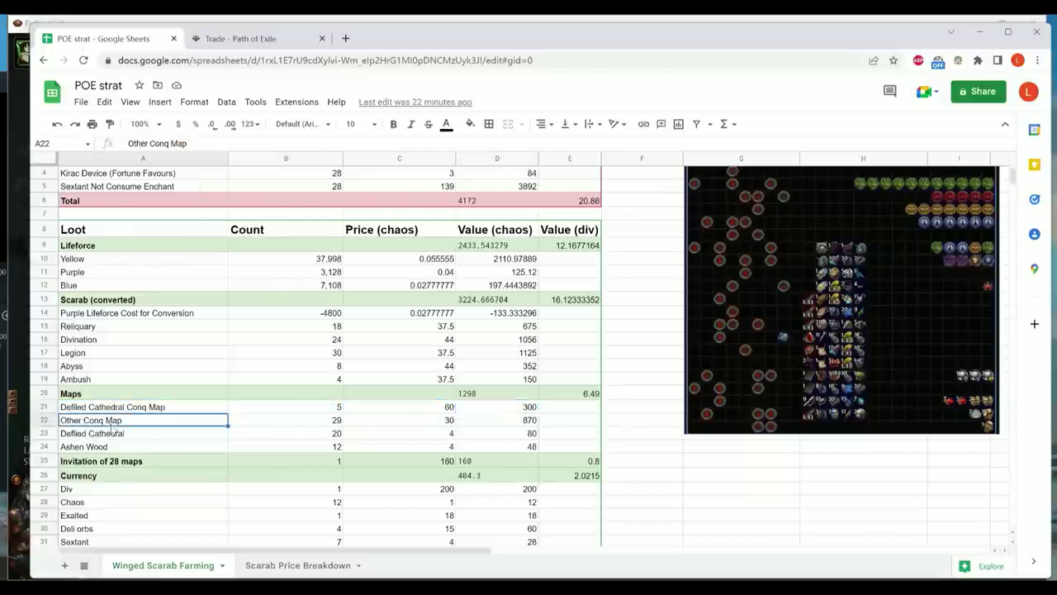
pyautogui.click(445, 423)
pyautogui.click(292, 426)
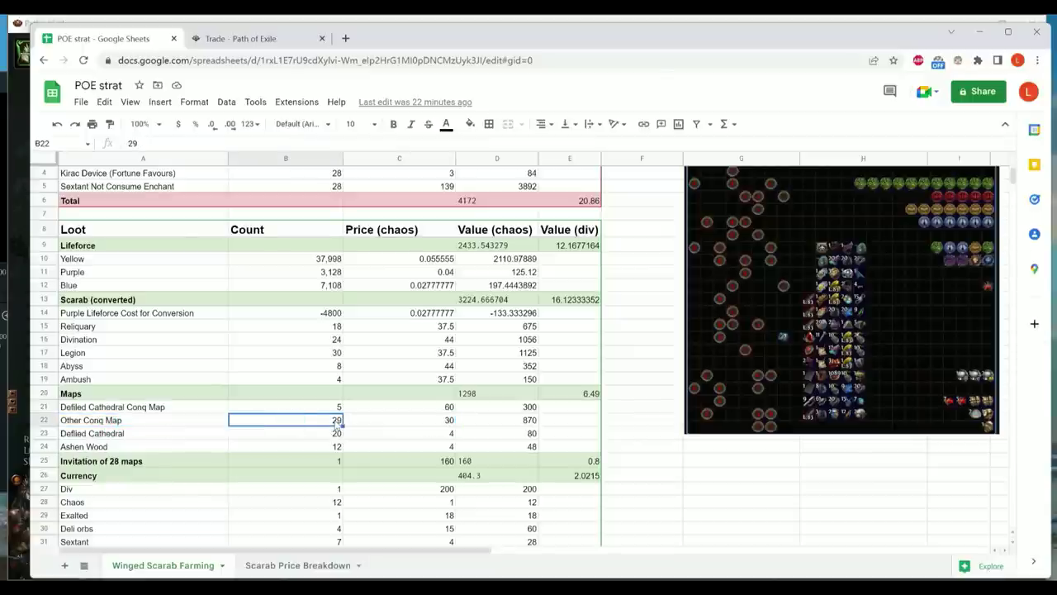
pyautogui.click(411, 425)
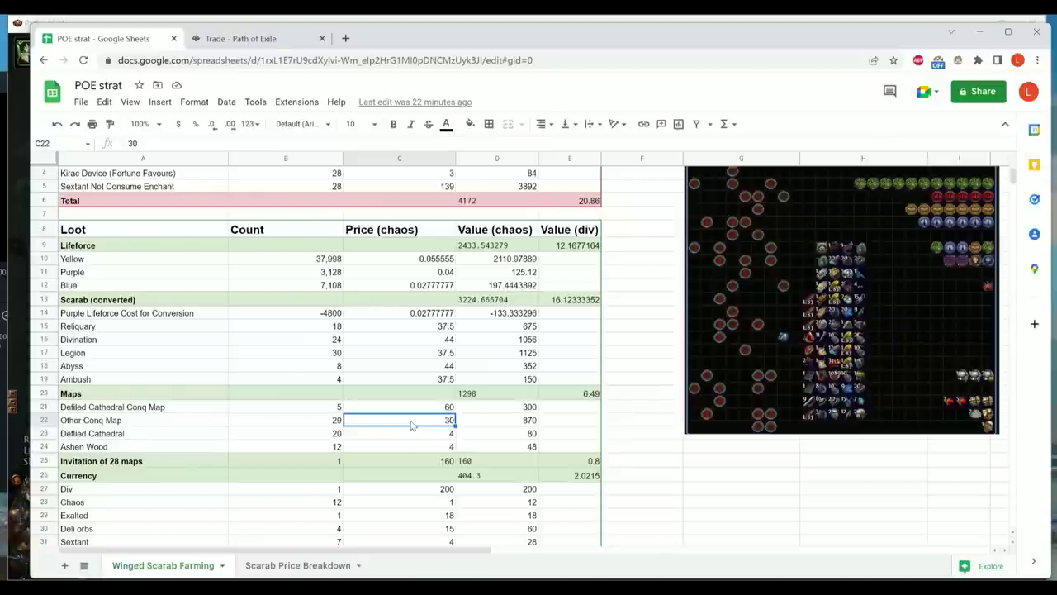
# Examine the counts of the Deflied Cathedral and Ashen Wood maps and the Maps section's div value.
pyautogui.click(103, 436)
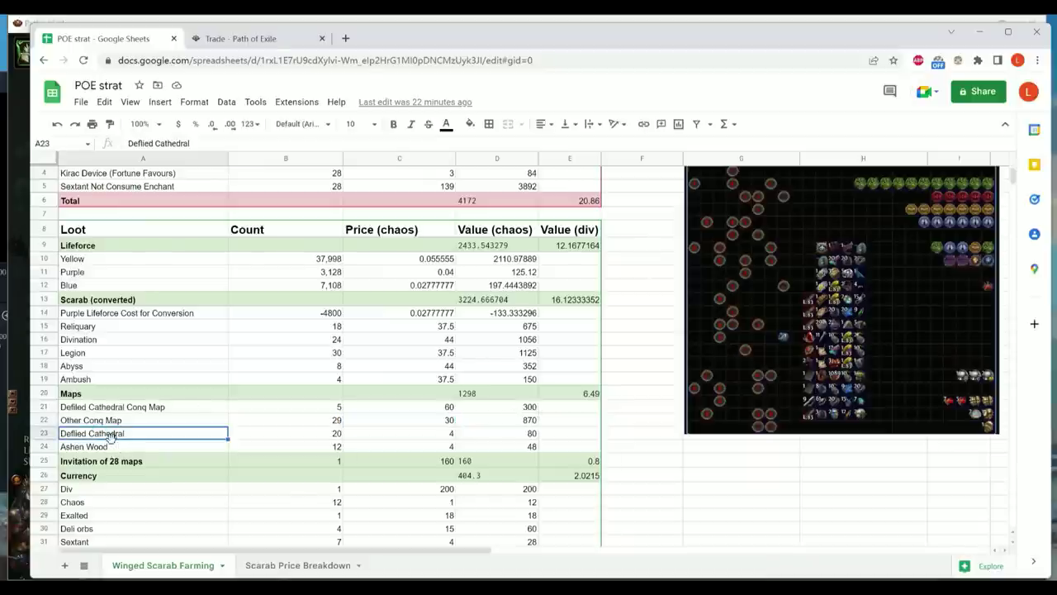
pyautogui.click(316, 446)
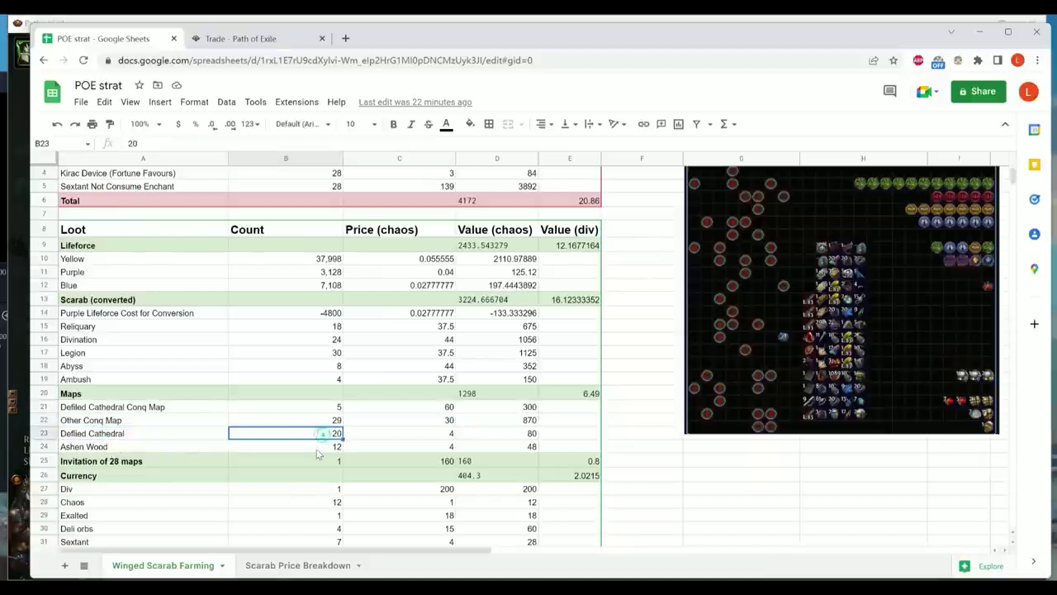
pyautogui.click(111, 435)
pyautogui.click(110, 445)
pyautogui.click(108, 437)
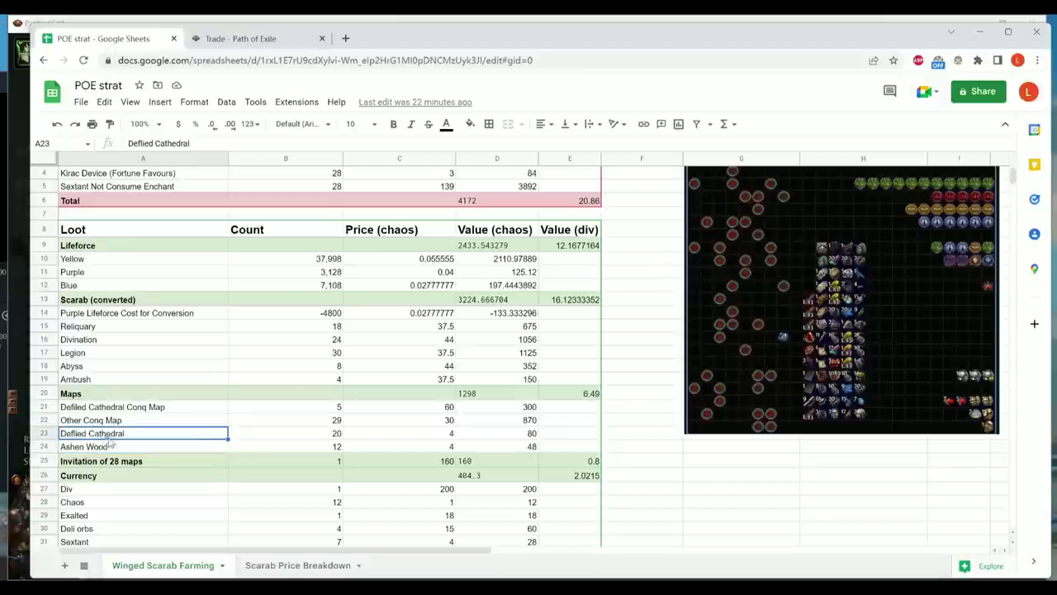
pyautogui.click(327, 447)
pyautogui.click(574, 398)
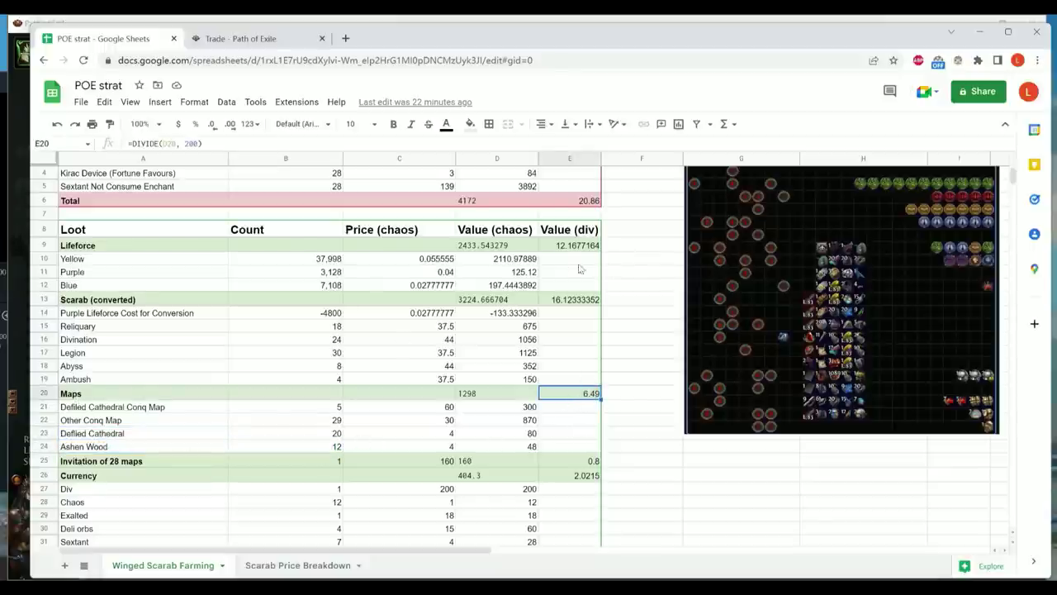
# Examine the Invitation of 28 maps row and the div value of the Currency section.
pyautogui.scroll(-1, 153, 441)
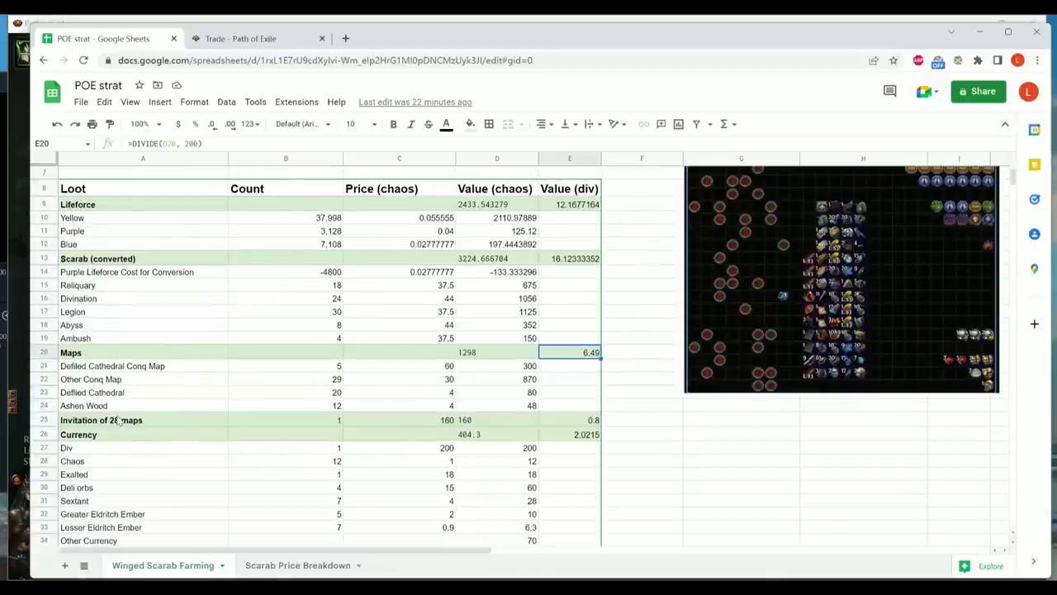
pyautogui.click(118, 420)
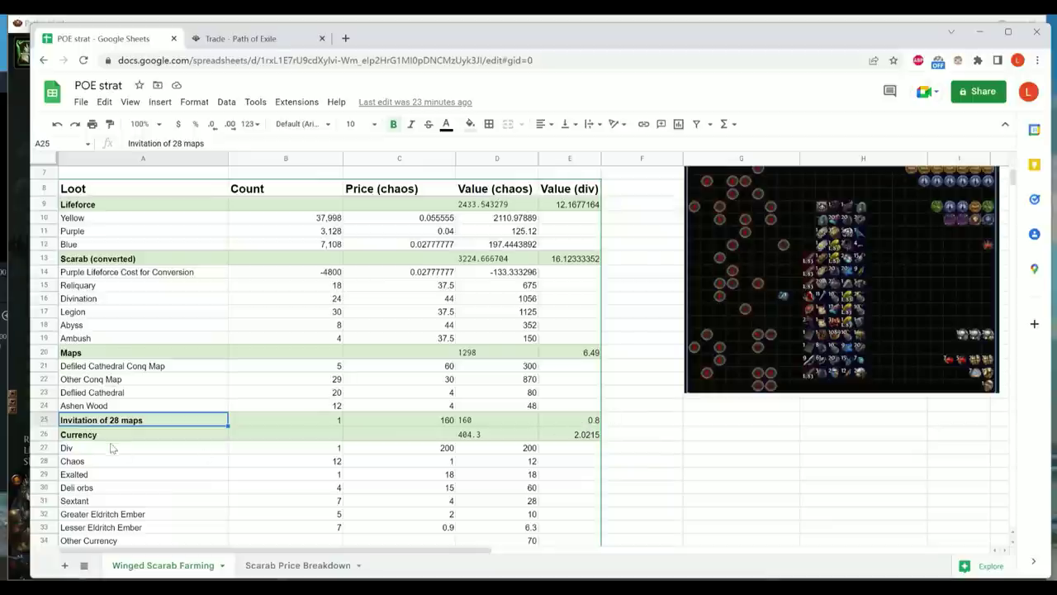
pyautogui.scroll(-1, 105, 443)
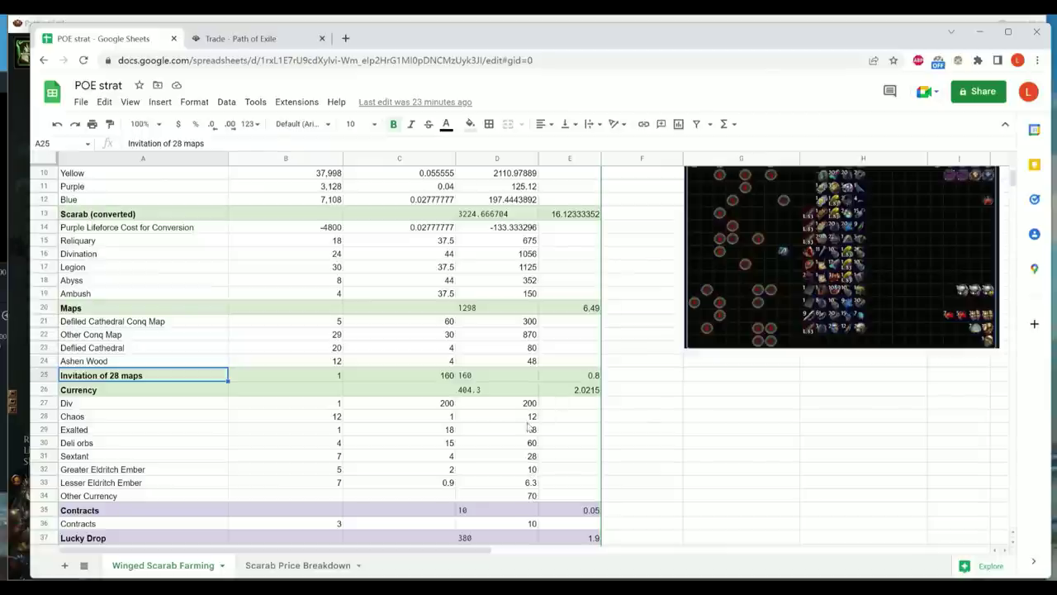
pyautogui.scroll(-1, 525, 450)
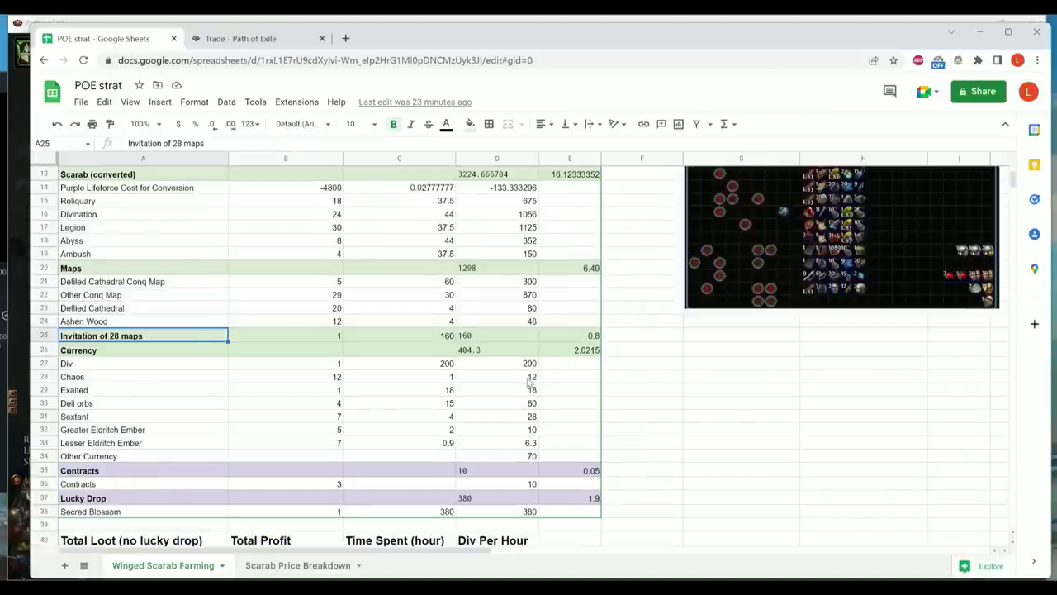
pyautogui.click(586, 352)
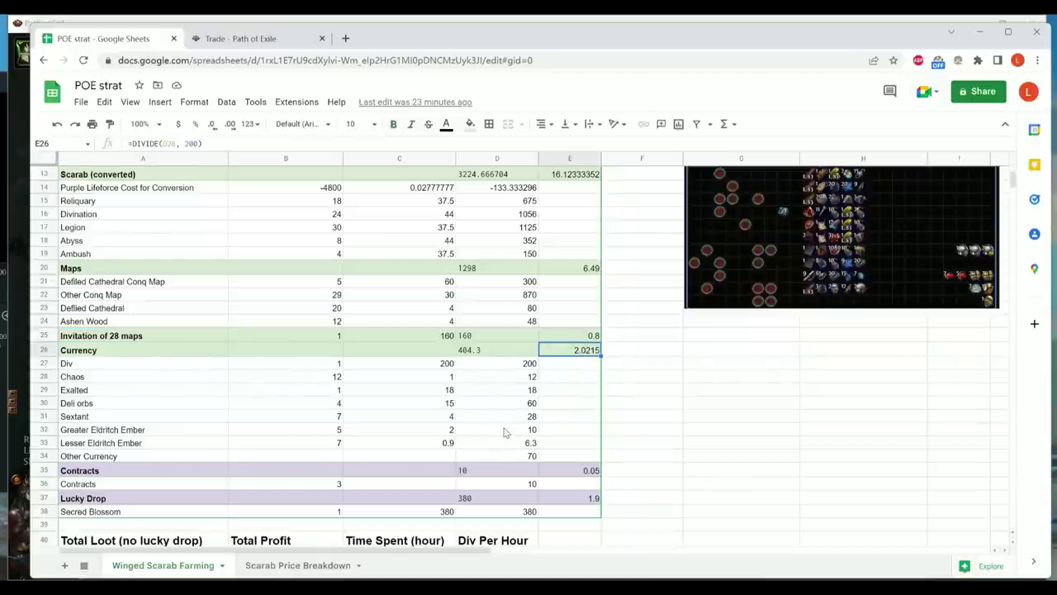
# Check the div value of the Contracts section.
pyautogui.click(86, 469)
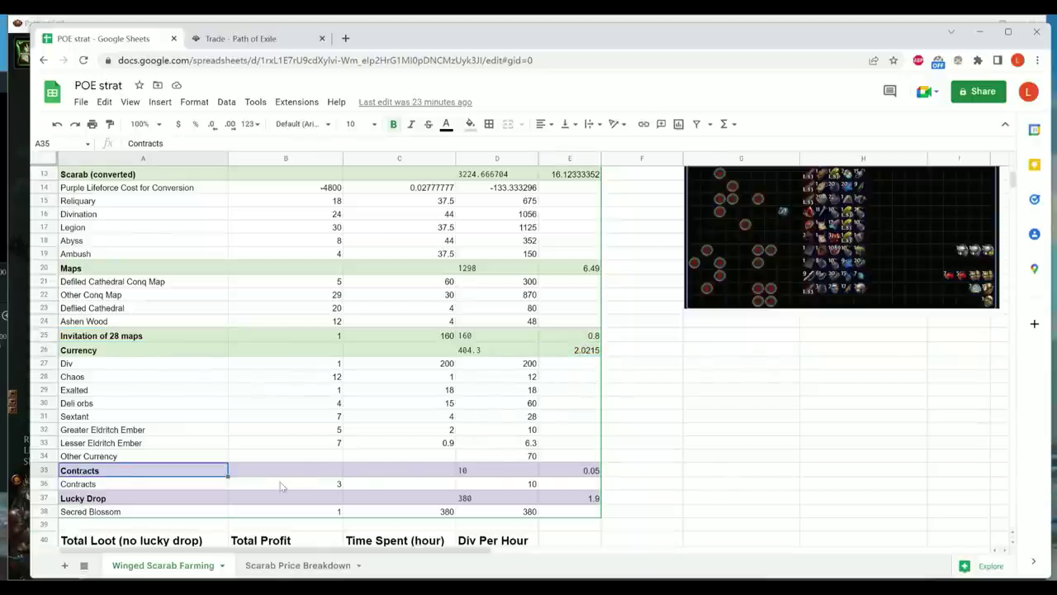
pyautogui.click(591, 470)
pyautogui.scroll(-1, 485, 461)
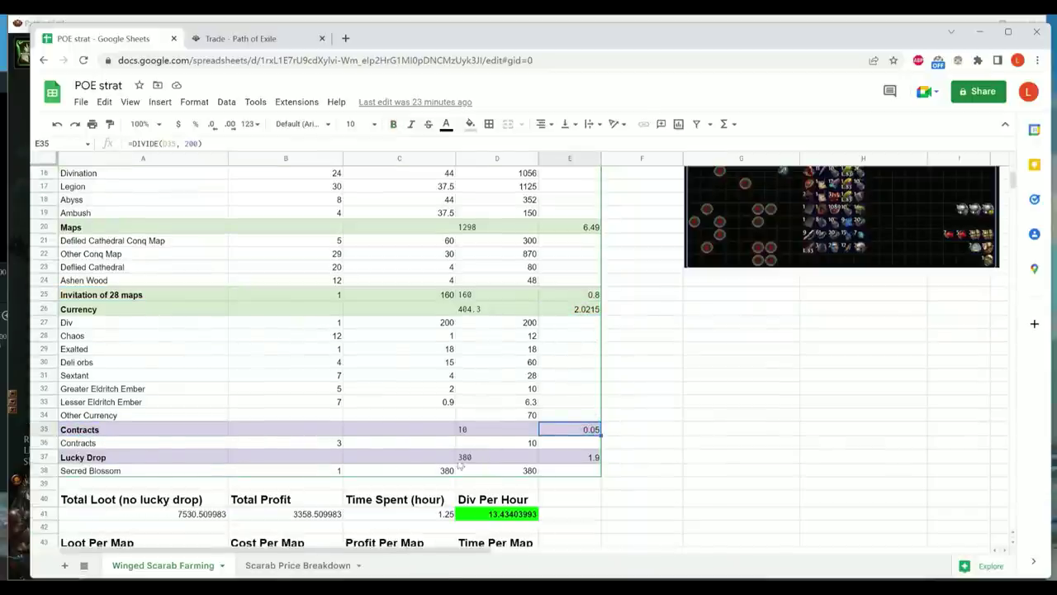
# Check the Lucky Drop section's div value and the Total Loot (no lucky drop) formula that excludes it.
pyautogui.click(104, 459)
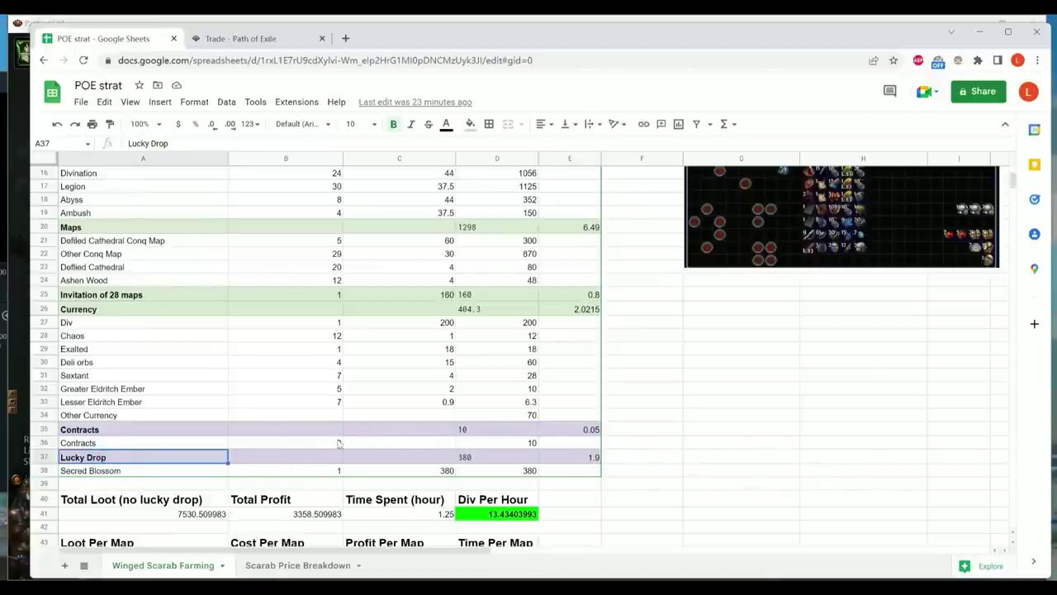
pyautogui.click(69, 502)
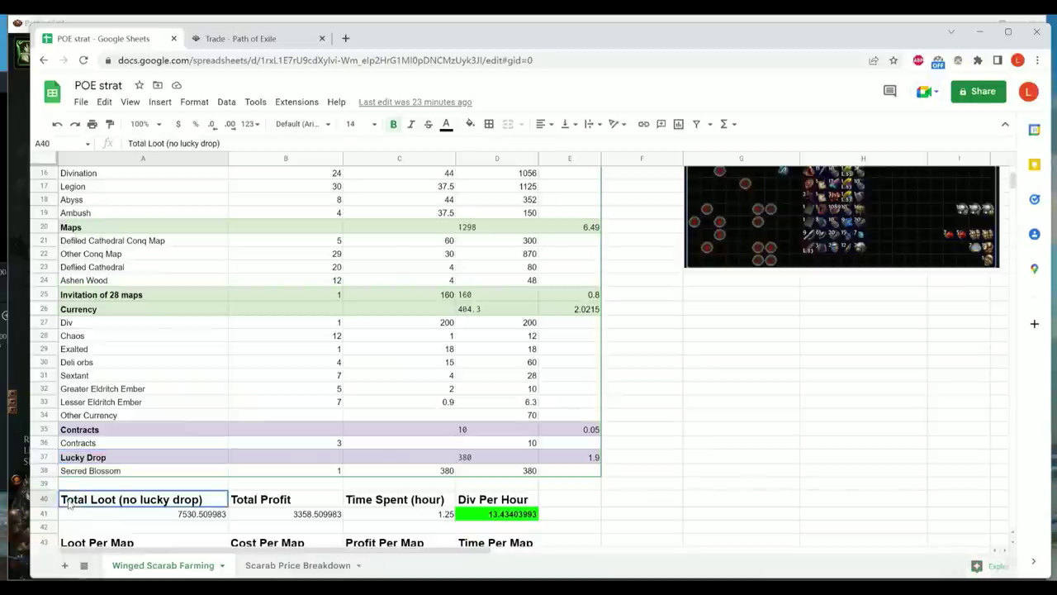
pyautogui.click(165, 521)
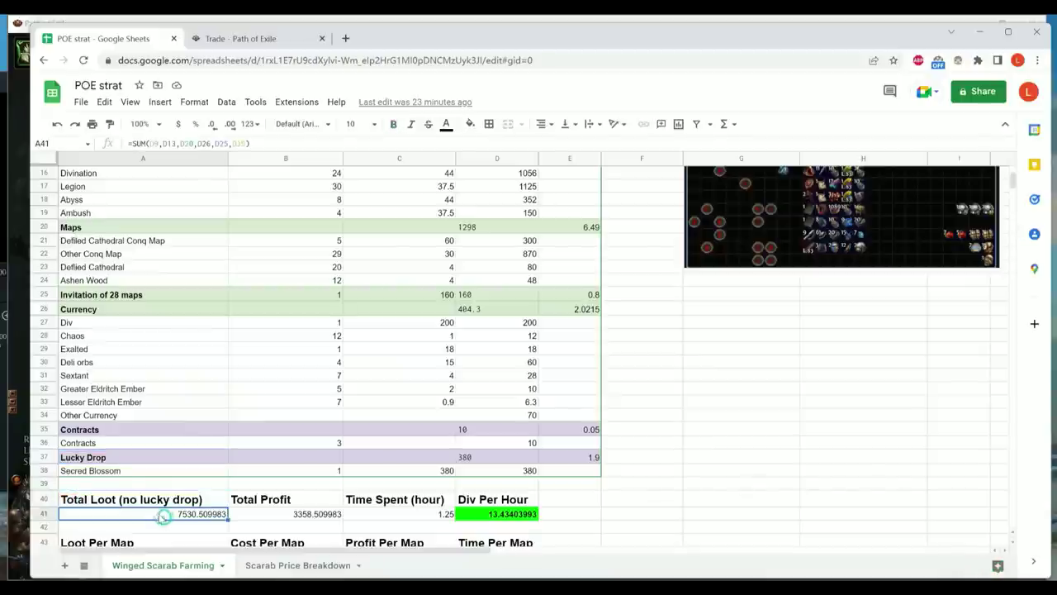
pyautogui.click(79, 461)
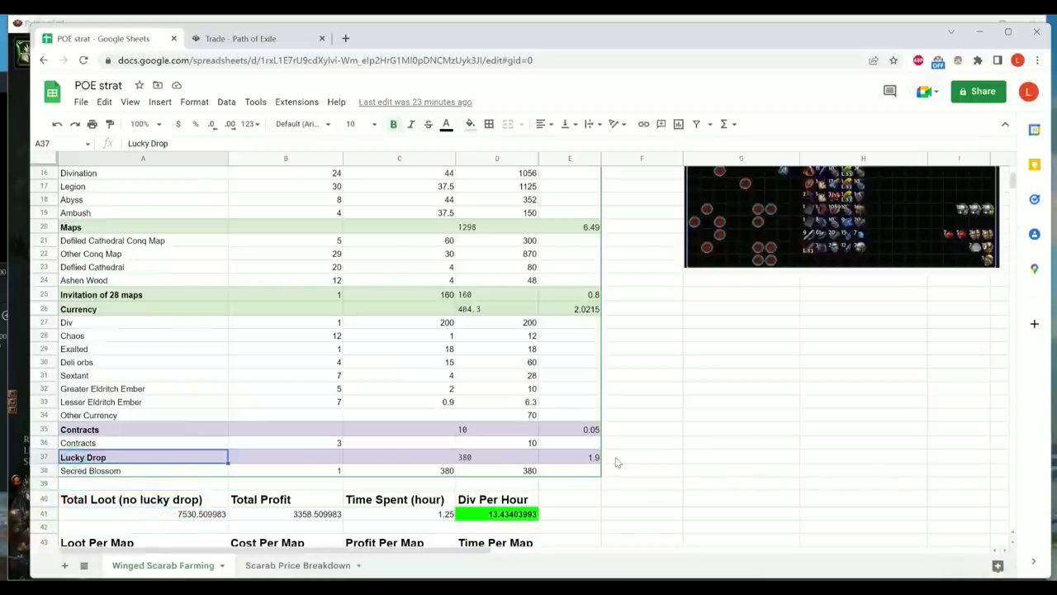
pyautogui.click(595, 459)
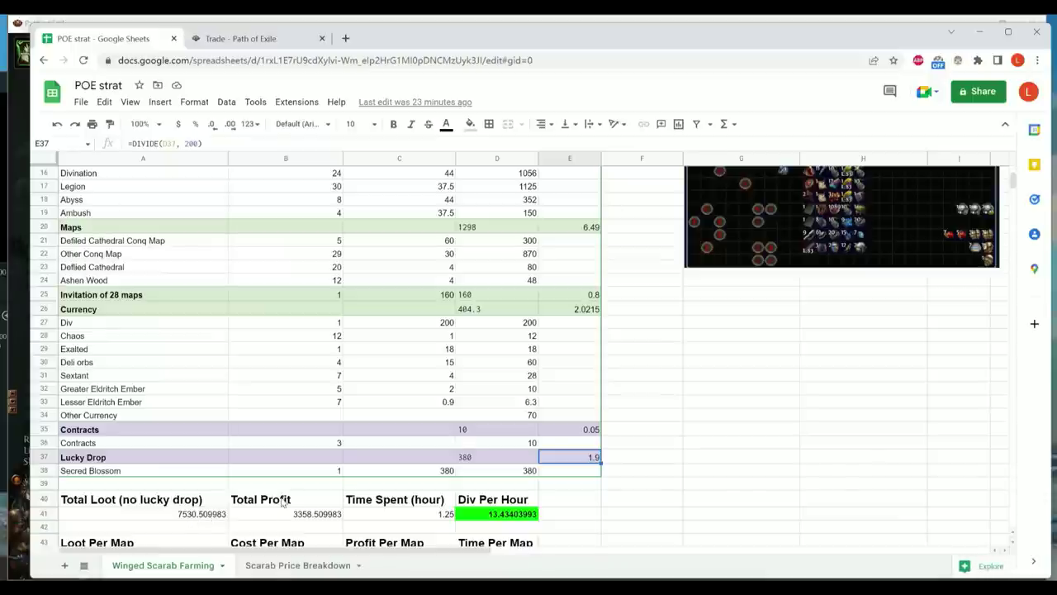
# Compare the total loot with the total cost in chaos and examine the Total Profit formula.
pyautogui.click(205, 513)
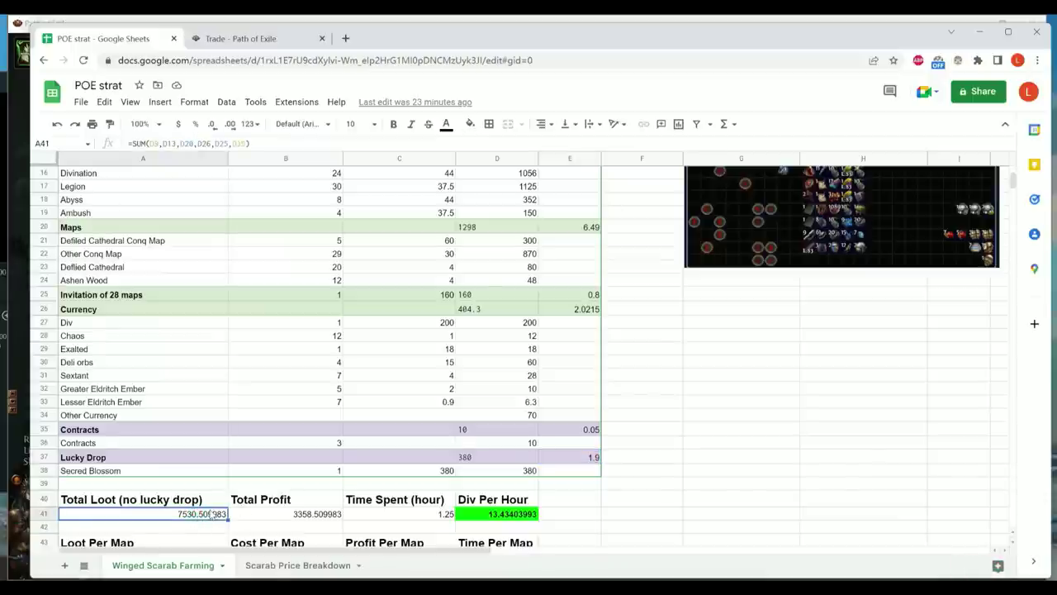
pyautogui.scroll(5, 213, 514)
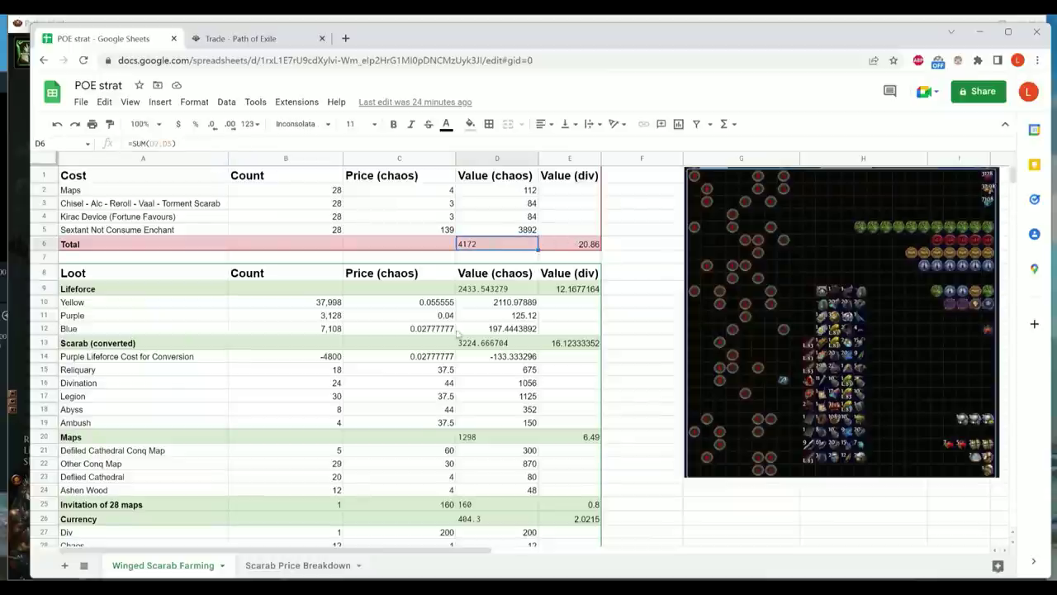
pyautogui.scroll(-7, 318, 446)
pyautogui.click(288, 421)
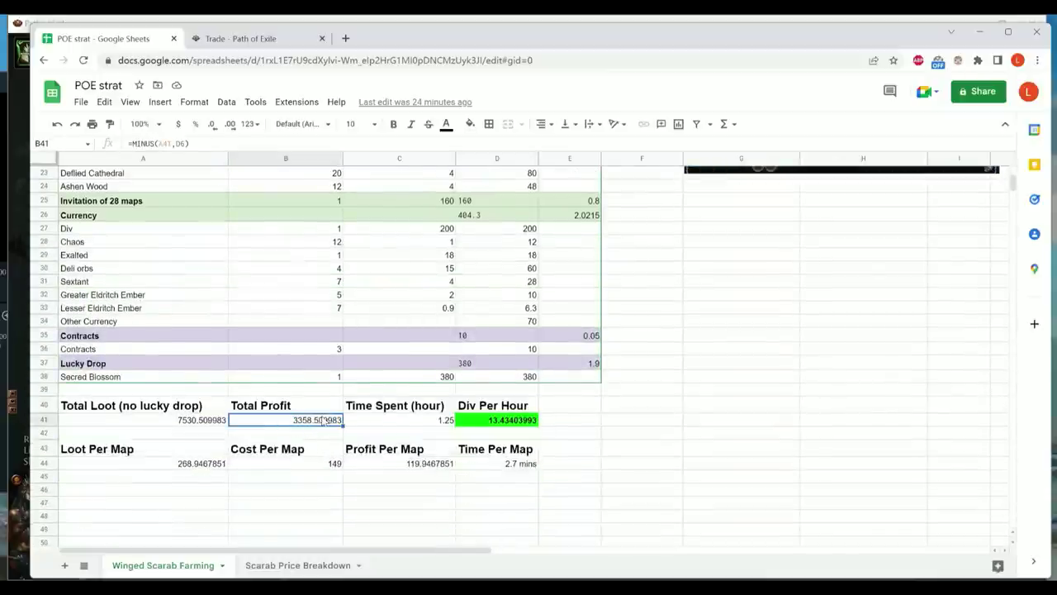
# Examine the Time Spent (hour) value and the Div Per Hour formula in the summary.
pyautogui.click(396, 425)
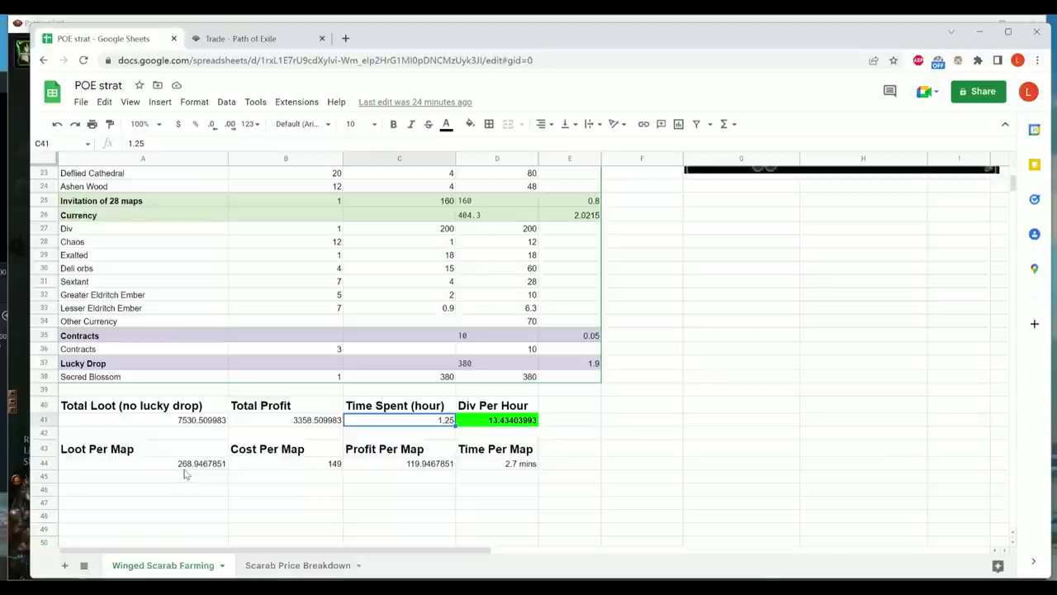
pyautogui.scroll(-1, 188, 475)
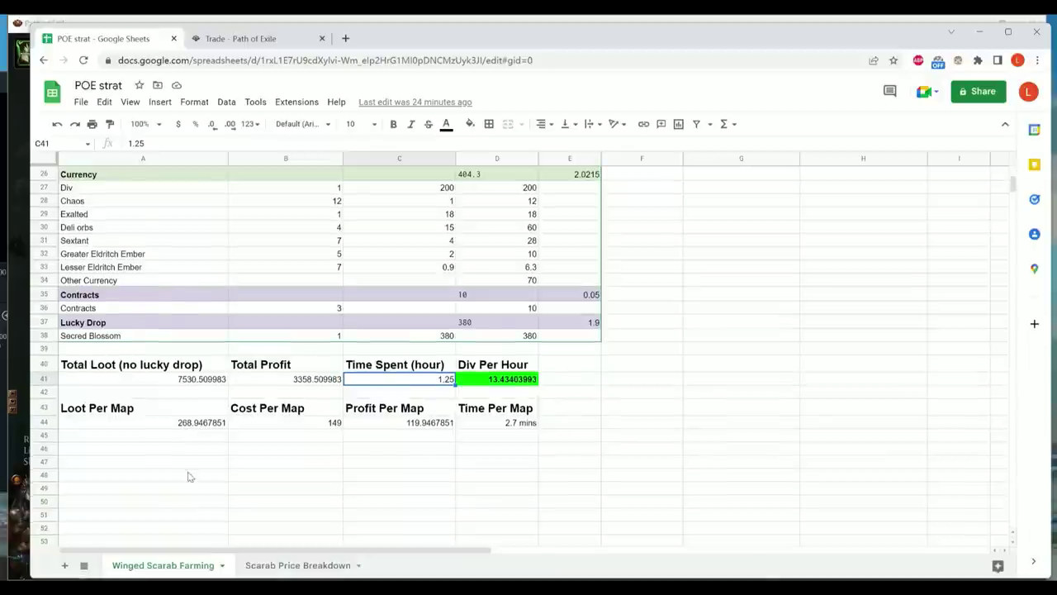
pyautogui.click(504, 381)
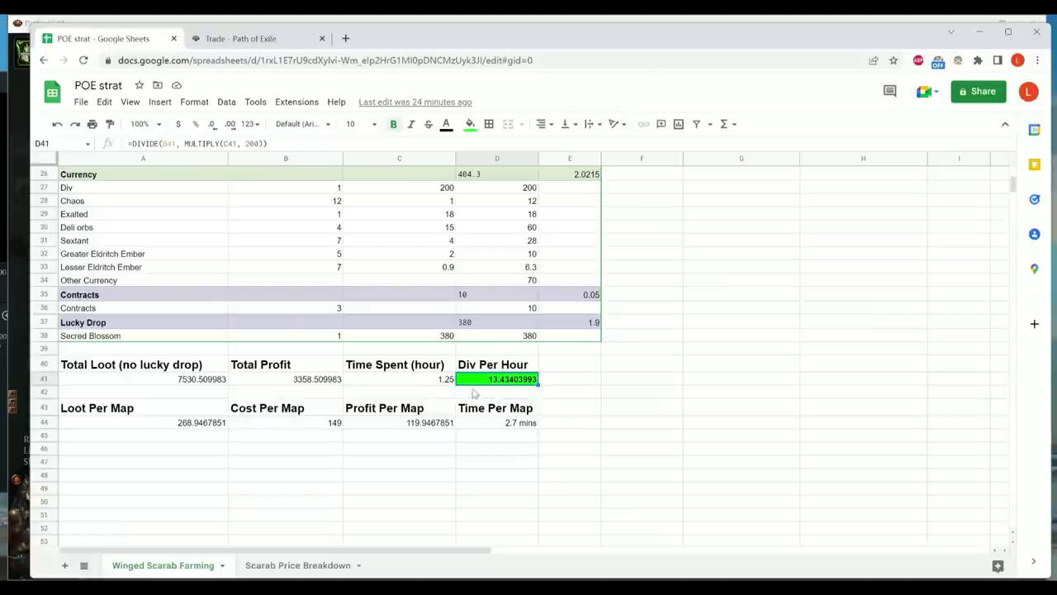
# Examine the Loot Per Map, Cost Per Map and Profit Per Map values in the summary.
pyautogui.click(141, 411)
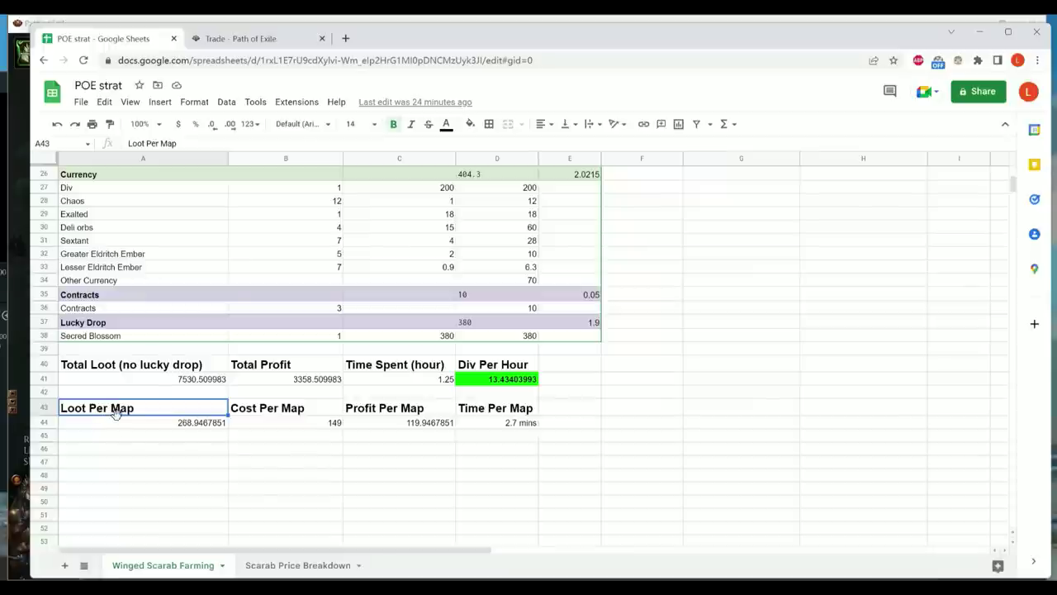
pyautogui.click(129, 425)
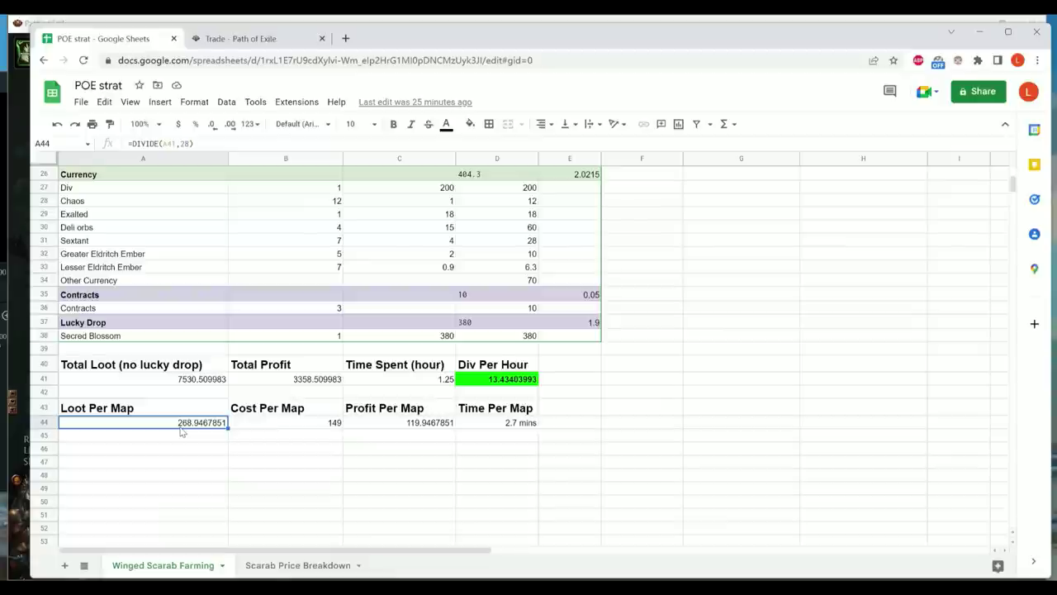
pyautogui.click(311, 430)
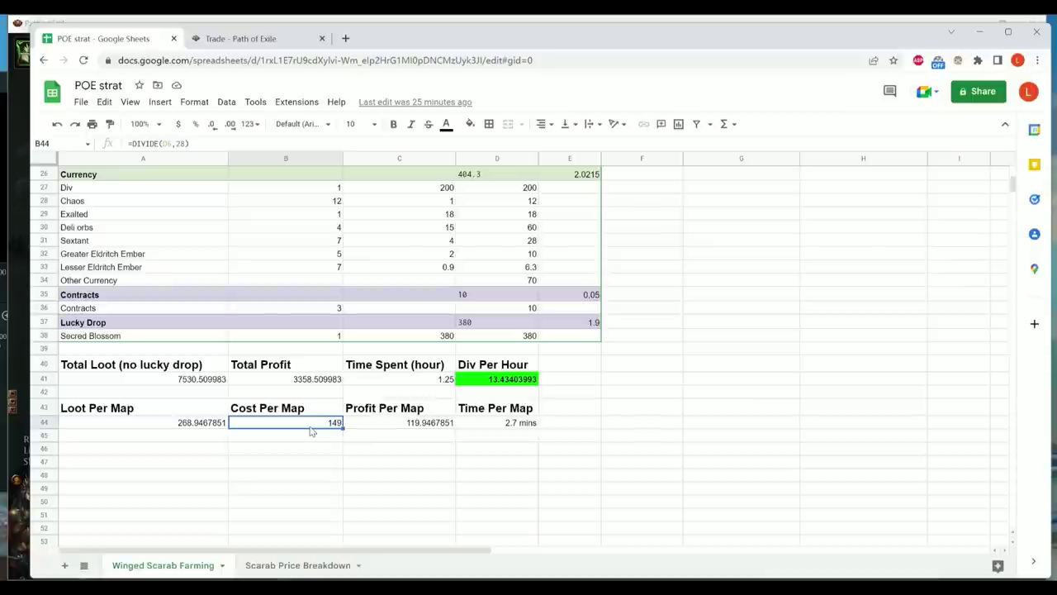
pyautogui.click(216, 430)
pyautogui.click(275, 428)
pyautogui.click(418, 428)
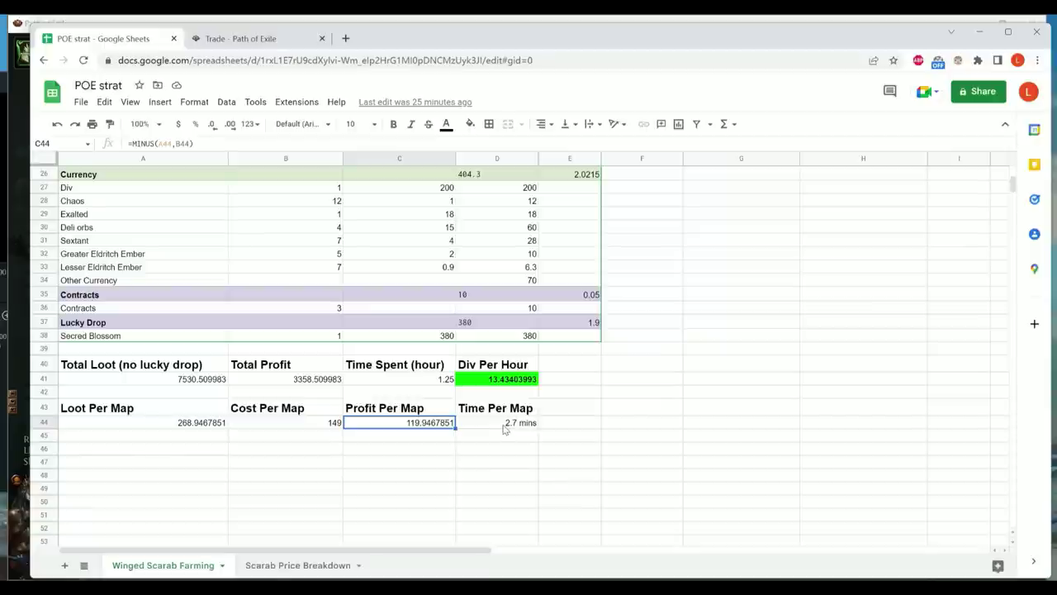
# Review the whole Winged Scarab Farming sheet, from the Cost and Loot tables to the per-map summary.
pyautogui.scroll(3, 497, 468)
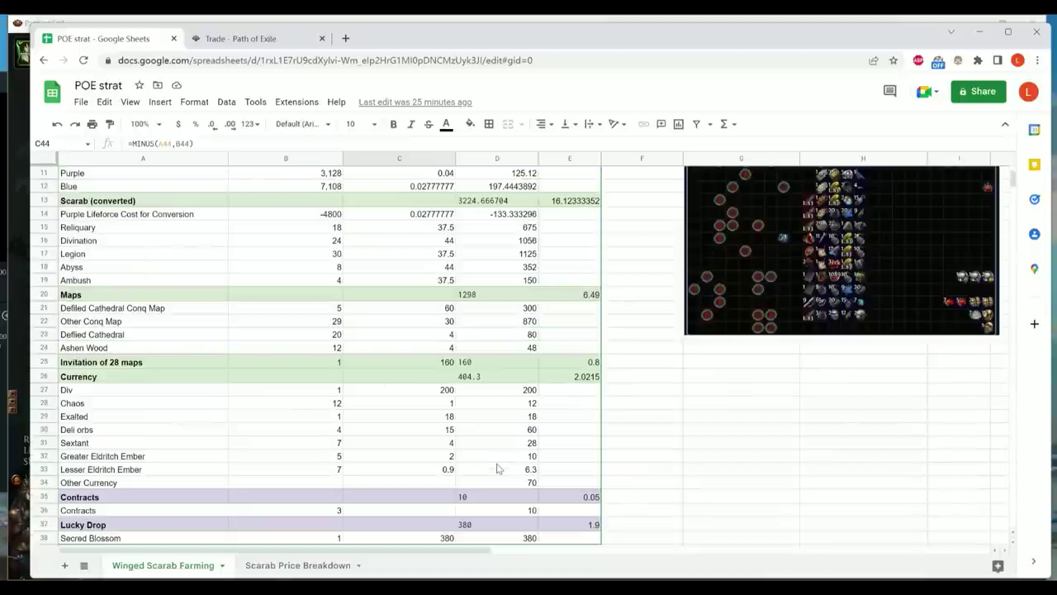
pyautogui.scroll(2, 497, 469)
pyautogui.scroll(-4, 498, 466)
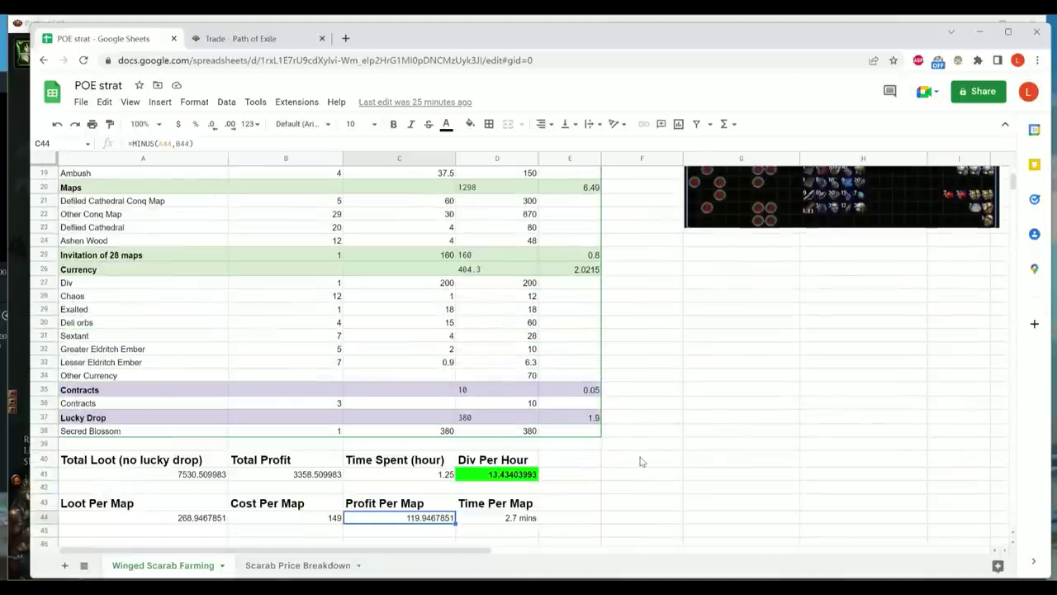
pyautogui.scroll(4, 639, 462)
pyautogui.scroll(1, 639, 465)
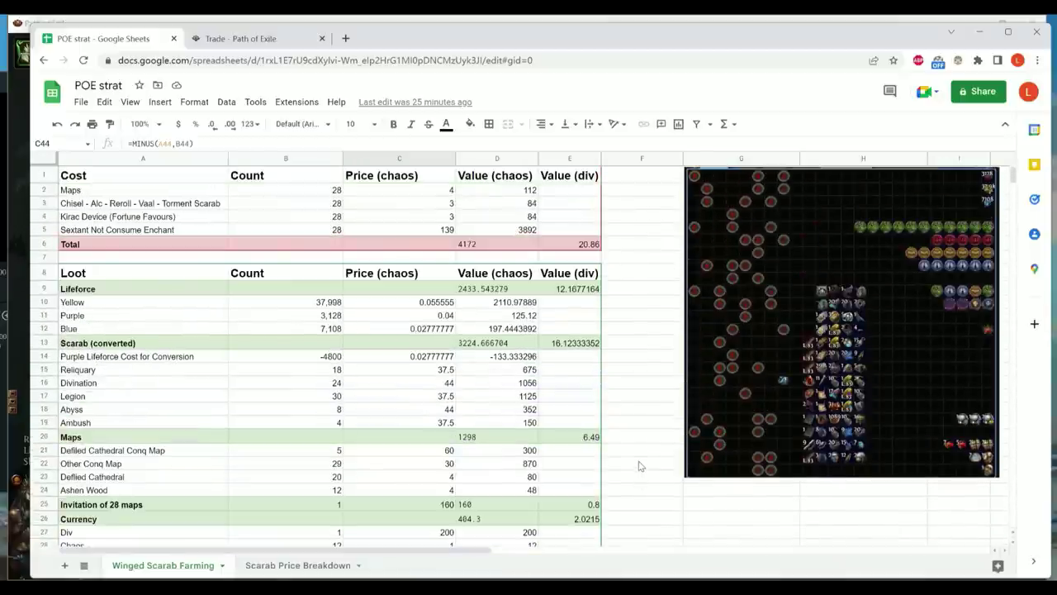
pyautogui.scroll(-6, 639, 466)
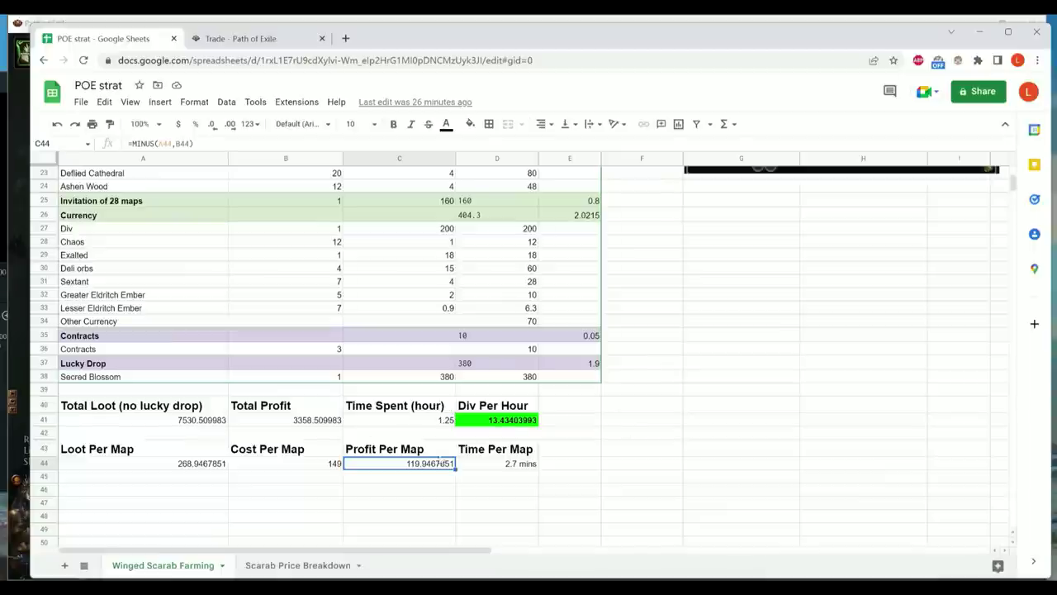
pyautogui.scroll(4, 505, 459)
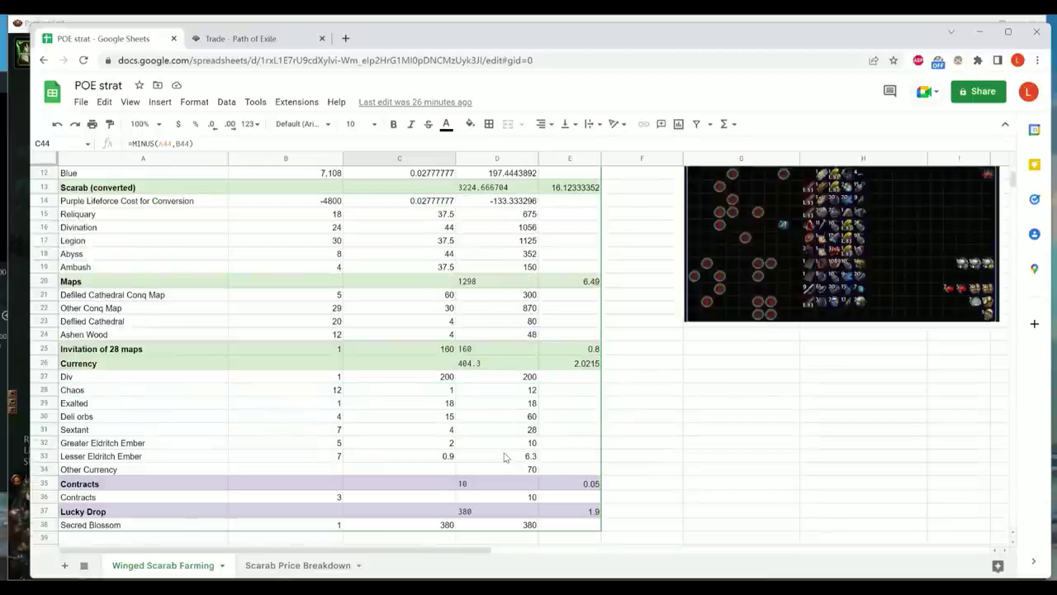
pyautogui.scroll(4, 505, 458)
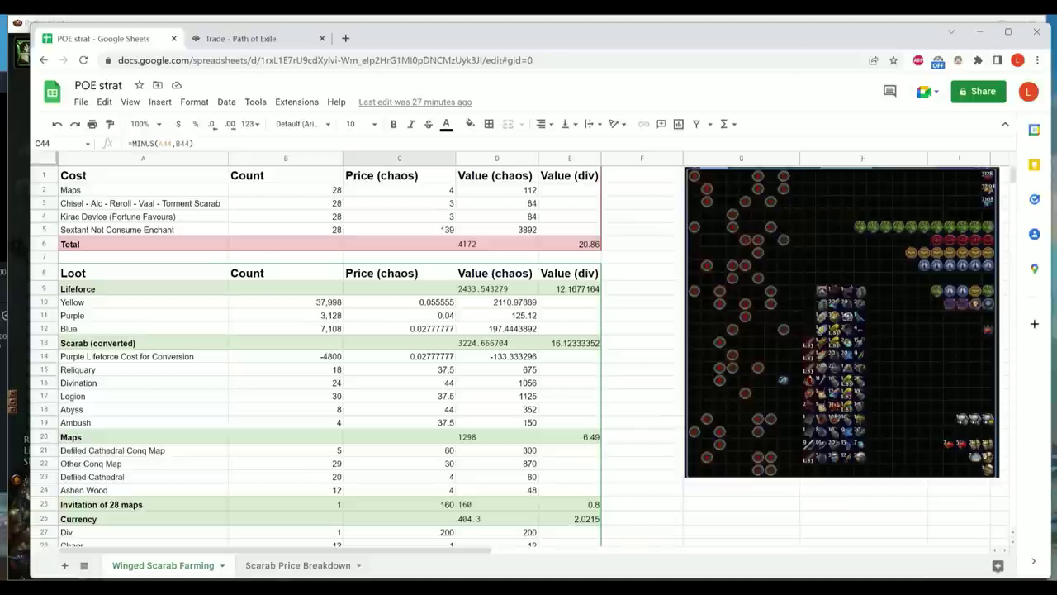
pyautogui.press('F10')
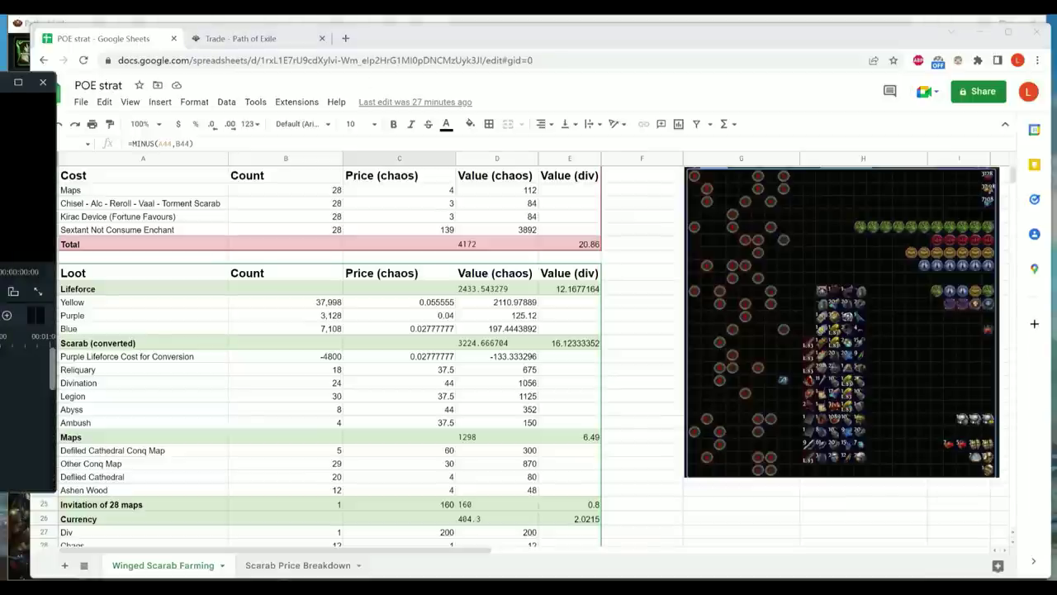